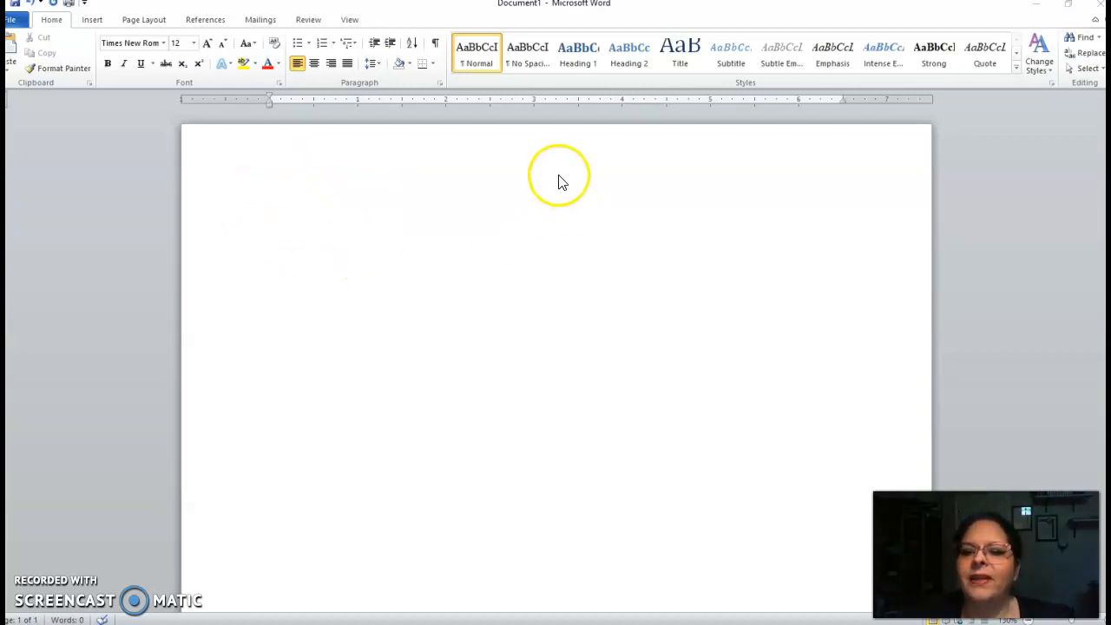
Open the header and insert a plain page number at the top right of the page
{"action": "double_click", "coordinate": [434, 170]}
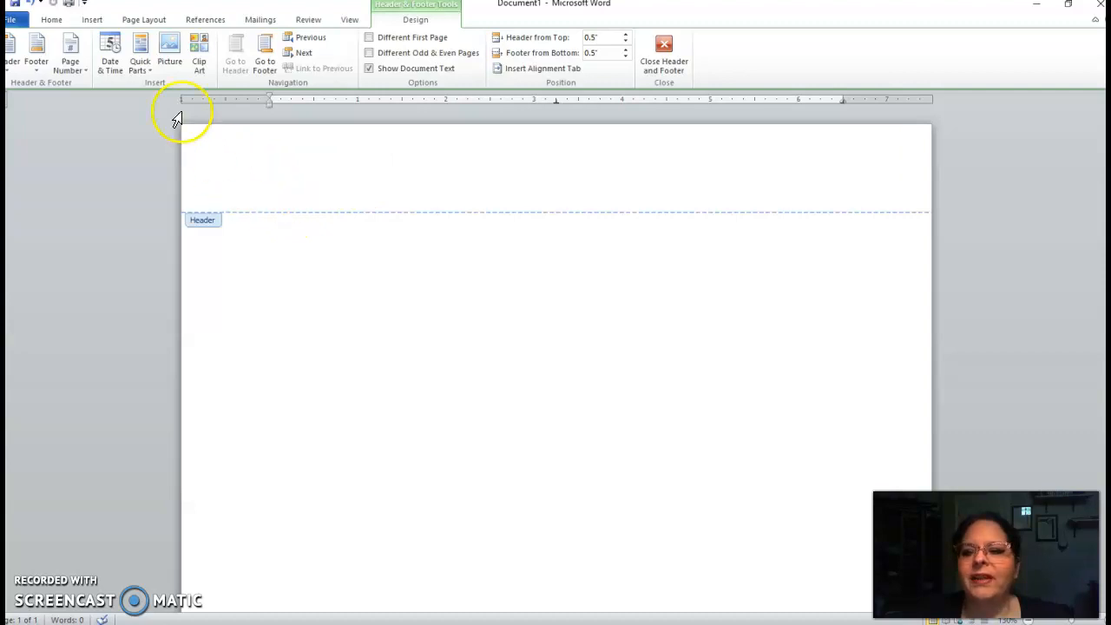
{"action": "left_click", "coordinate": [73, 52]}
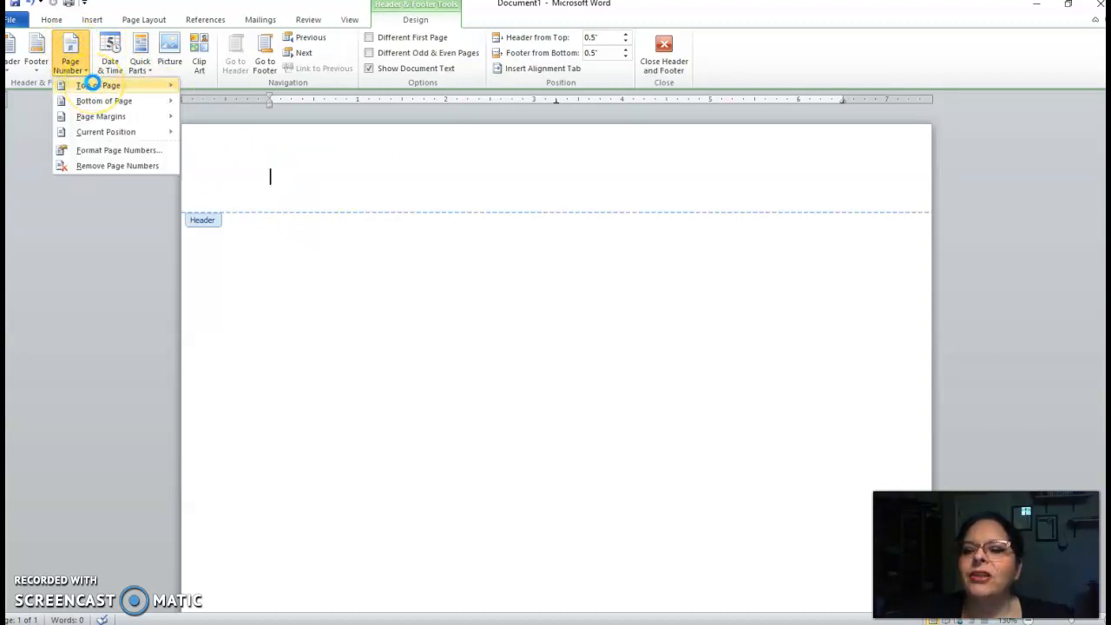
{"action": "left_click", "coordinate": [92, 85]}
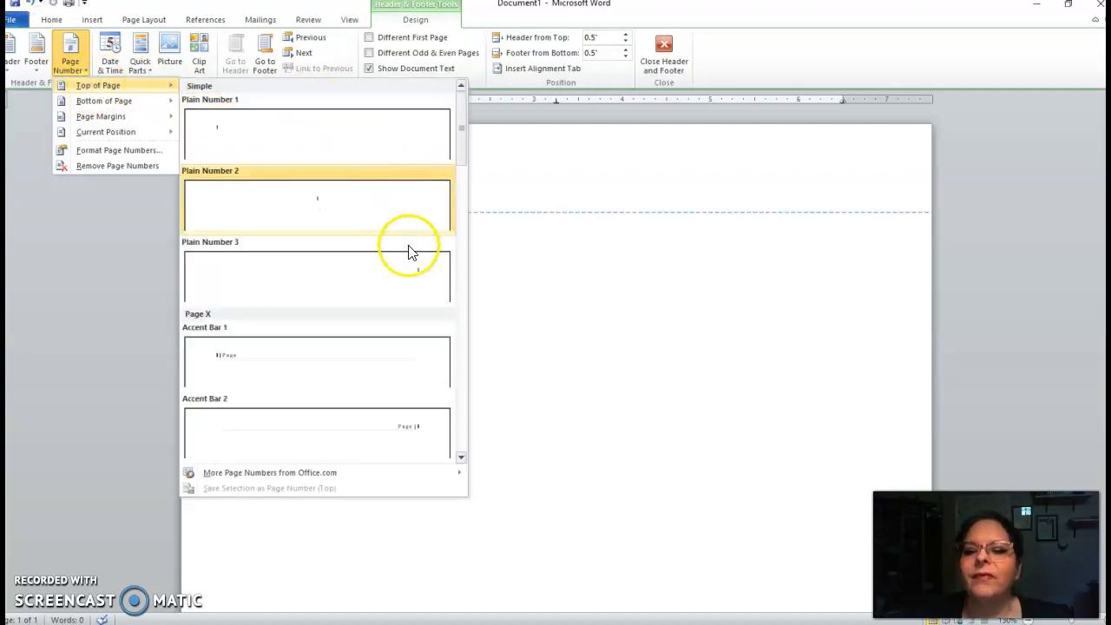
{"action": "left_click", "coordinate": [425, 272]}
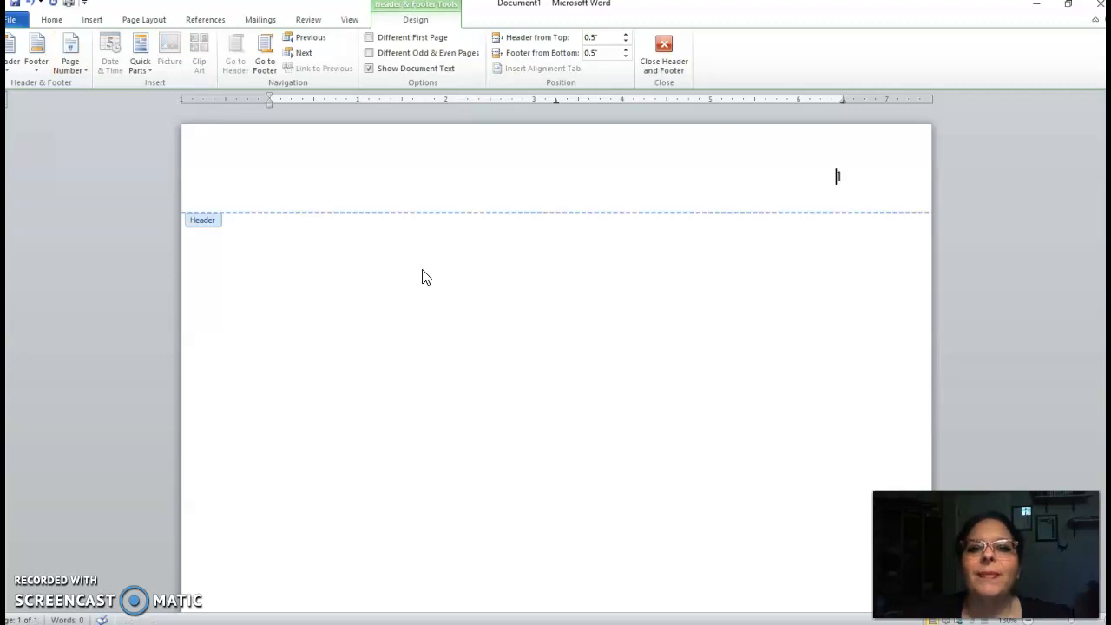
Set the header page number's font to Times New Roman
{"action": "left_click", "coordinate": [52, 19]}
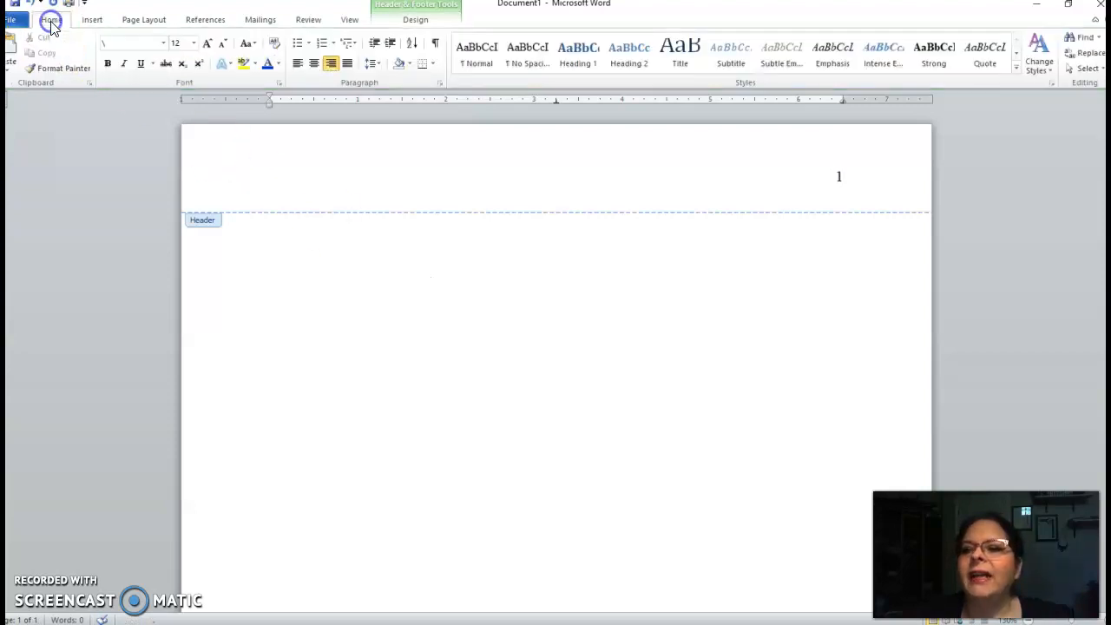
{"action": "left_click", "coordinate": [163, 43]}
{"action": "left_click", "coordinate": [168, 122]}
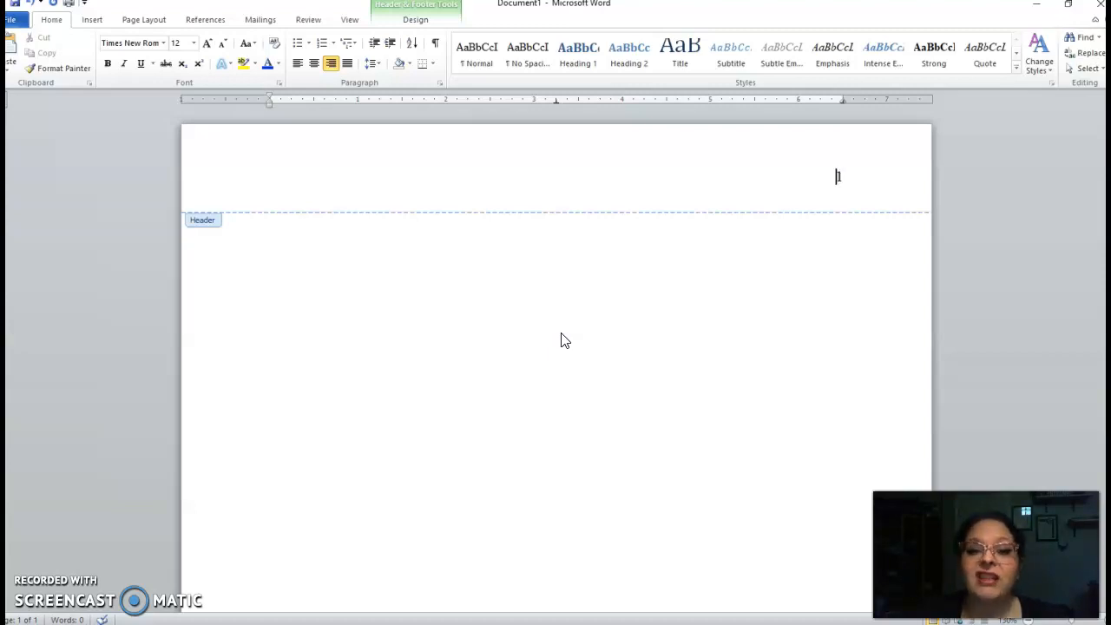
Leave the header and review the body's paragraph settings for double line spacing and 0 pt before and after
{"action": "left_click", "coordinate": [553, 327]}
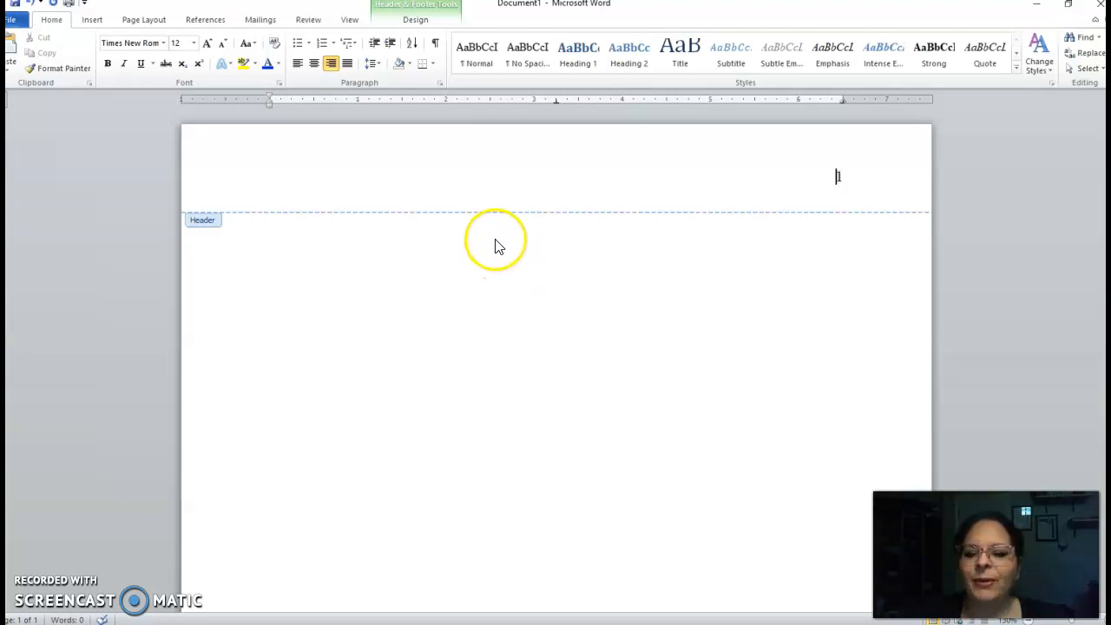
{"action": "double_click", "coordinate": [521, 241]}
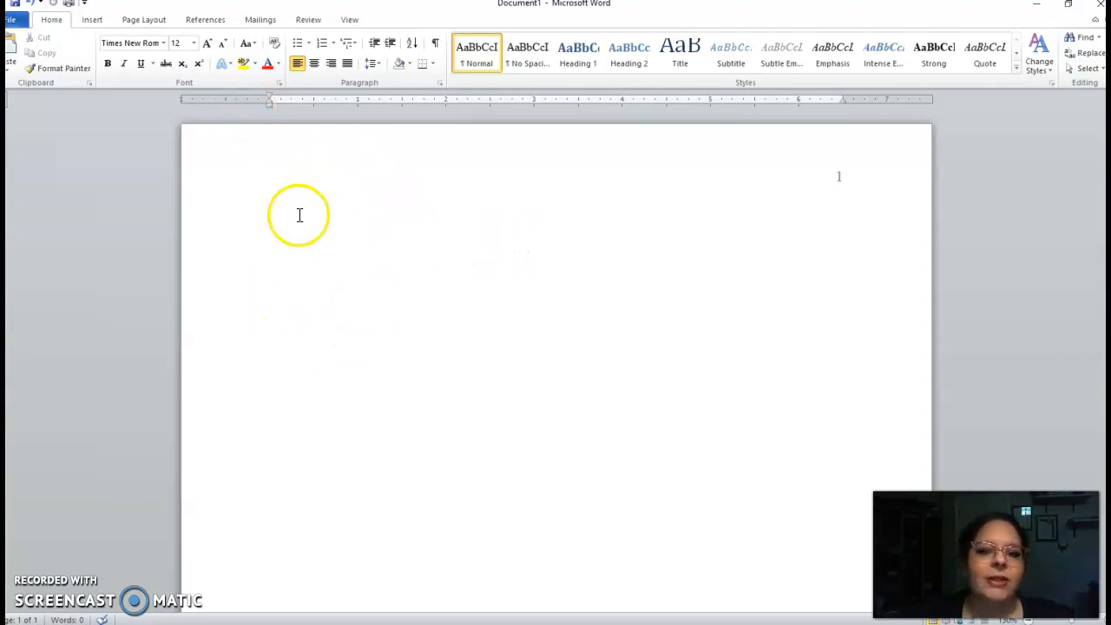
{"action": "left_click", "coordinate": [440, 85]}
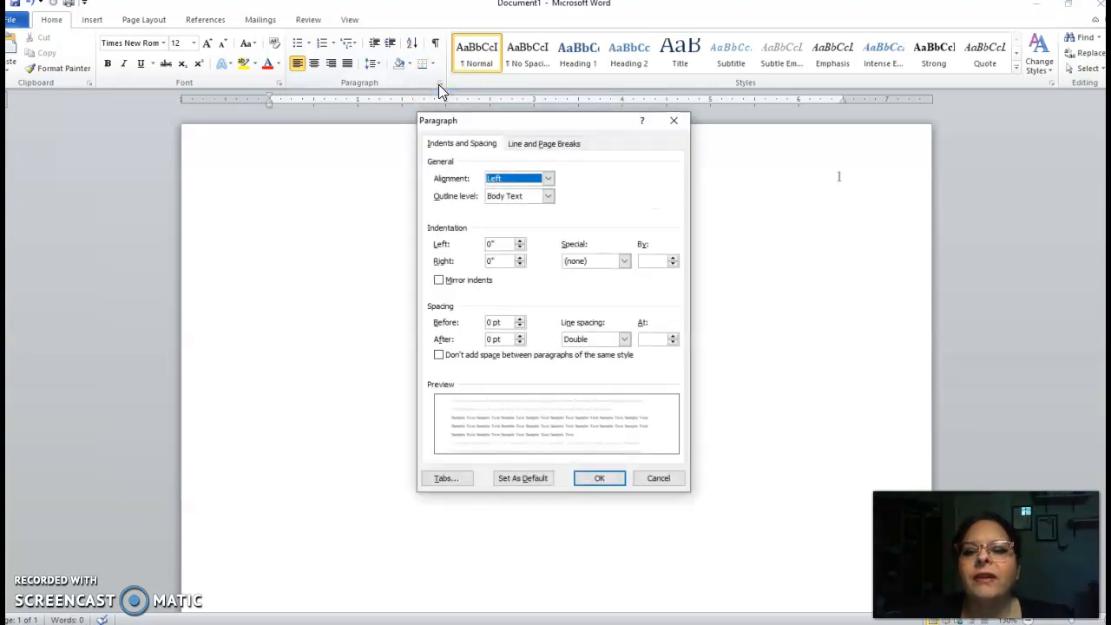
{"action": "left_click", "coordinate": [487, 340]}
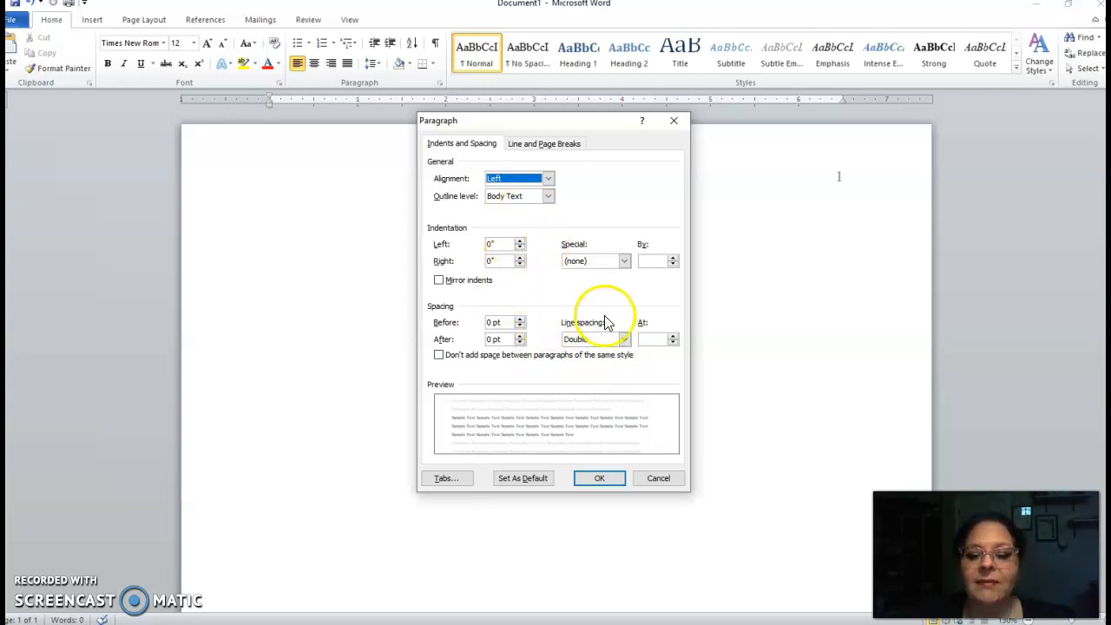
{"action": "left_click", "coordinate": [600, 478]}
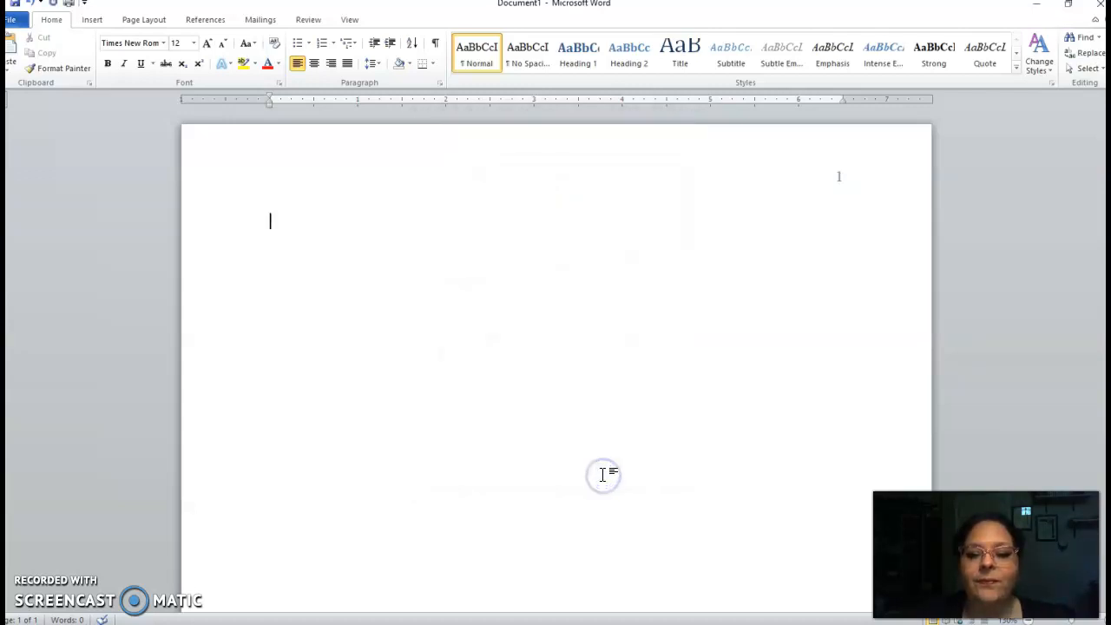
Center the body paragraph and add four blank lines to move down the page
{"action": "left_click", "coordinate": [316, 66]}
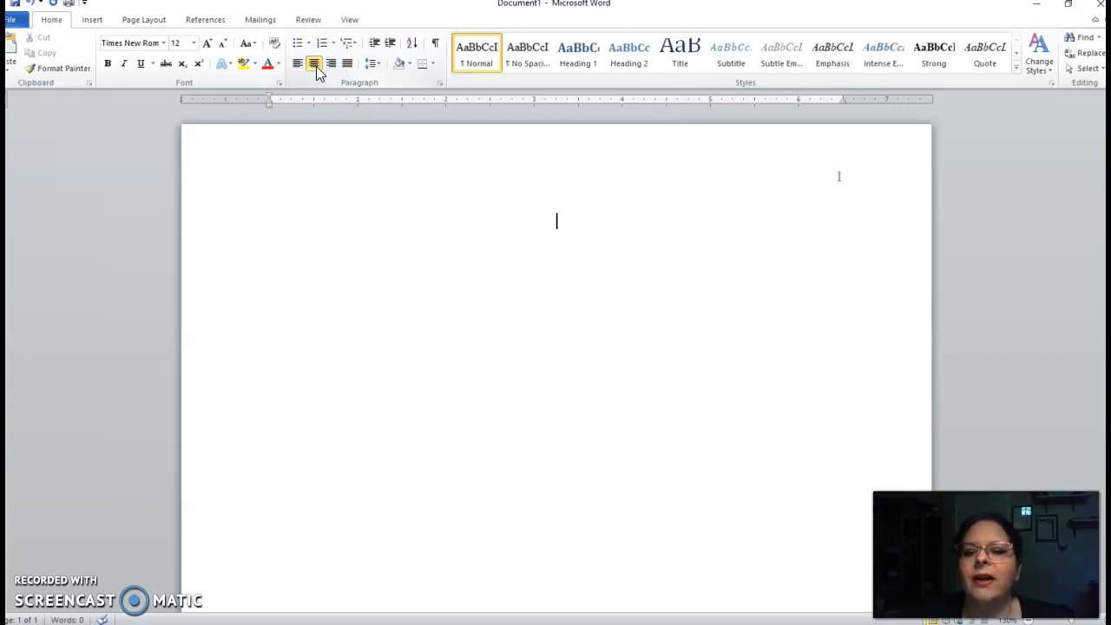
{"action": "key", "text": "Return"}
{"action": "key", "text": "Return"}
{"action": "key", "text": "Return"}
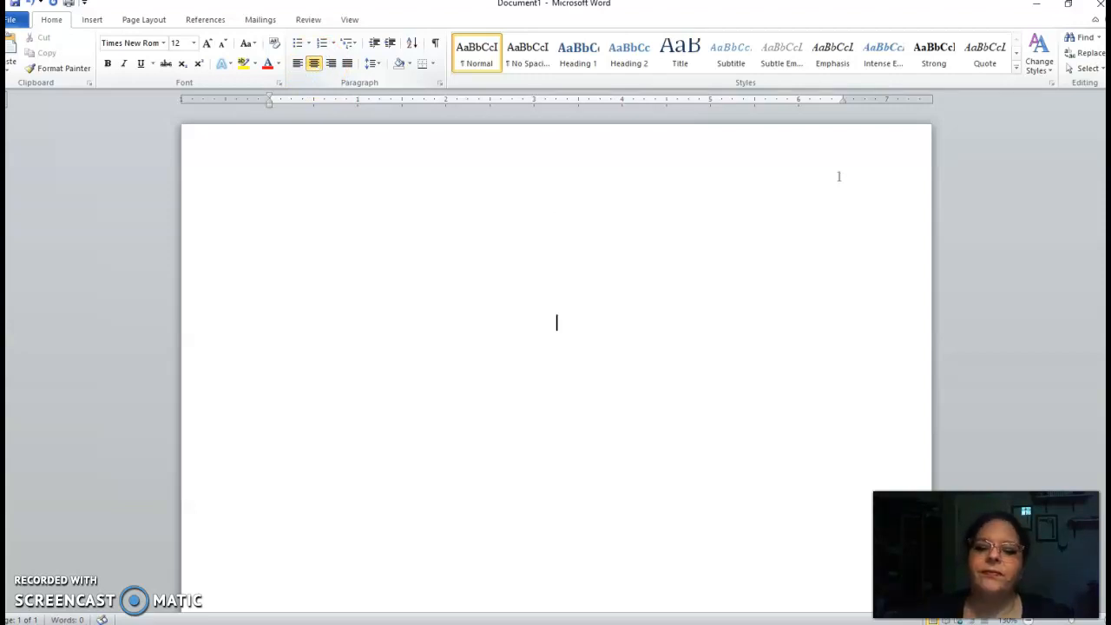
{"action": "key", "text": "Return"}
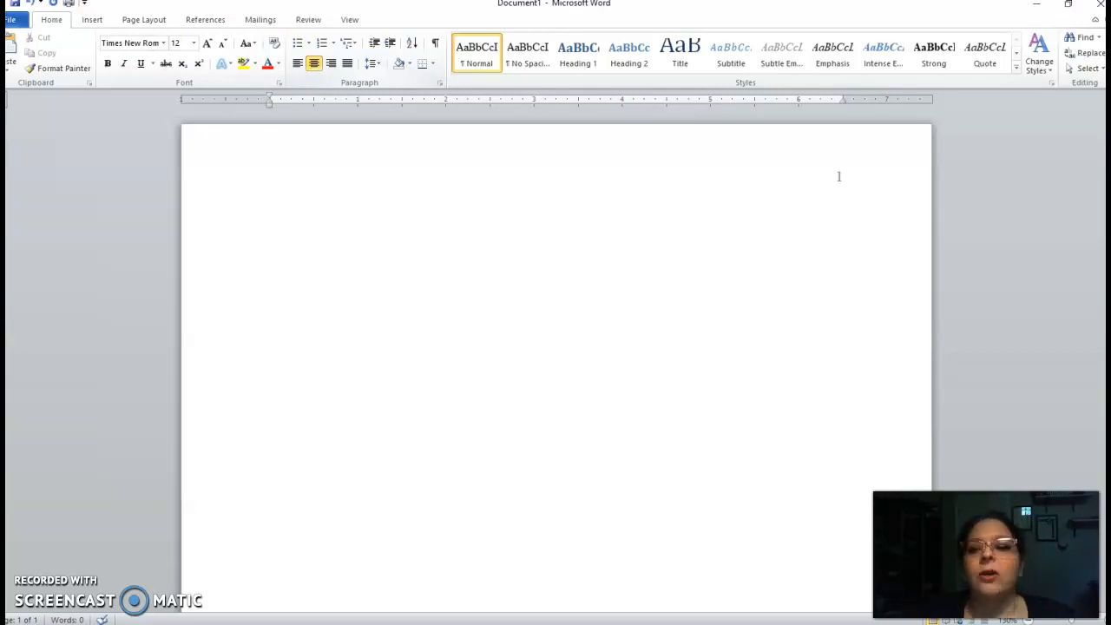
Turn on bold and type the title start 'Nurturing the Nurses', fixing the missing g in Nurturing
{"action": "left_click", "coordinate": [107, 64]}
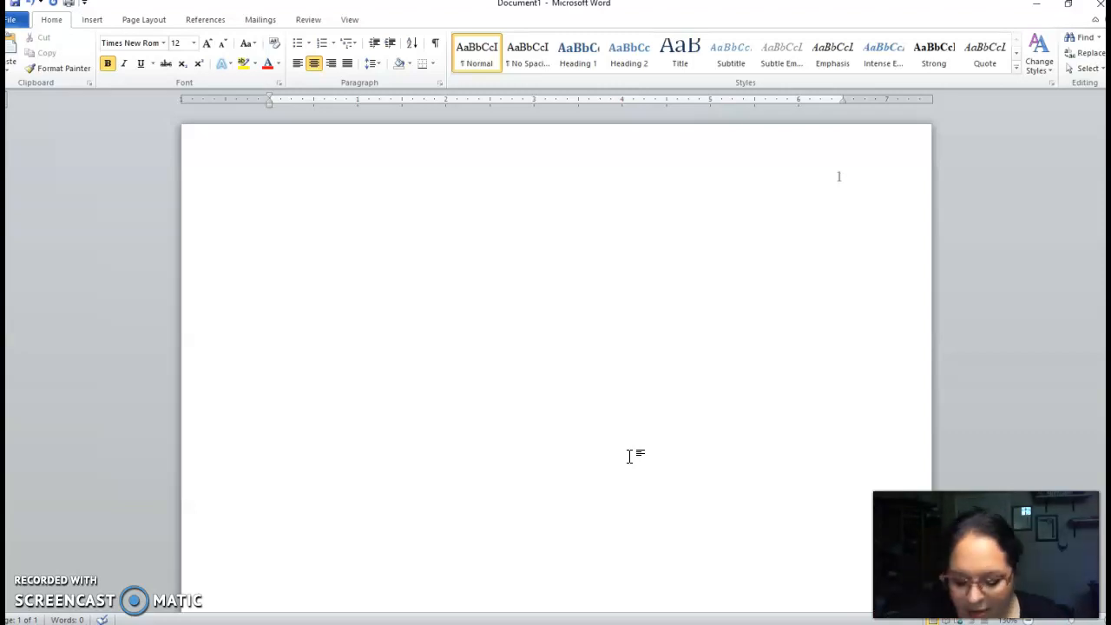
{"action": "type", "text": "Nurturin"}
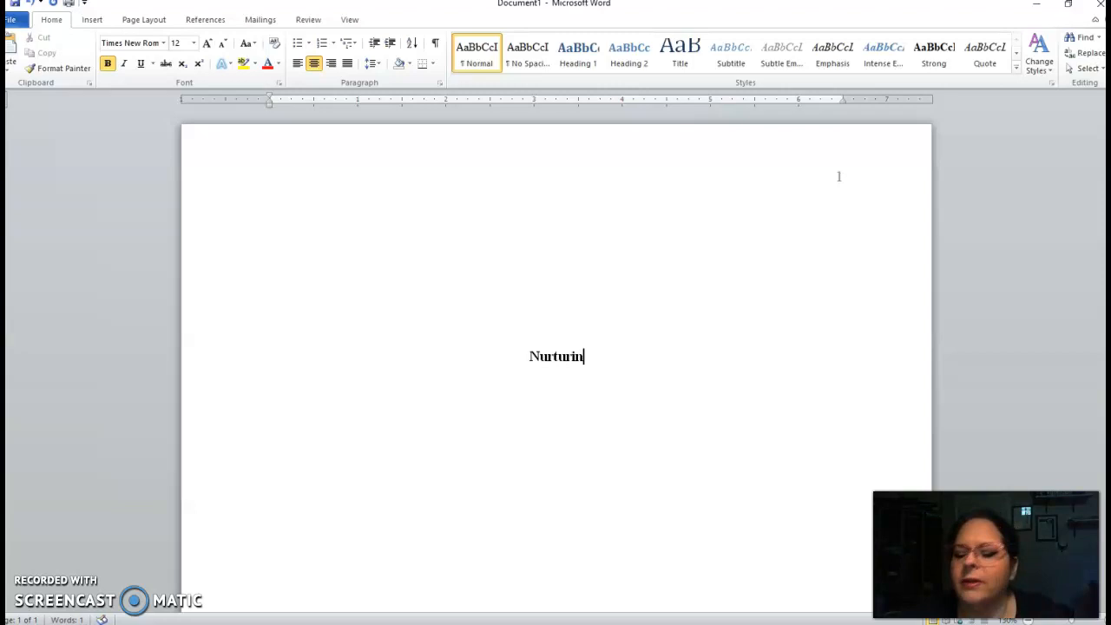
{"action": "type", "text": " the Nu"}
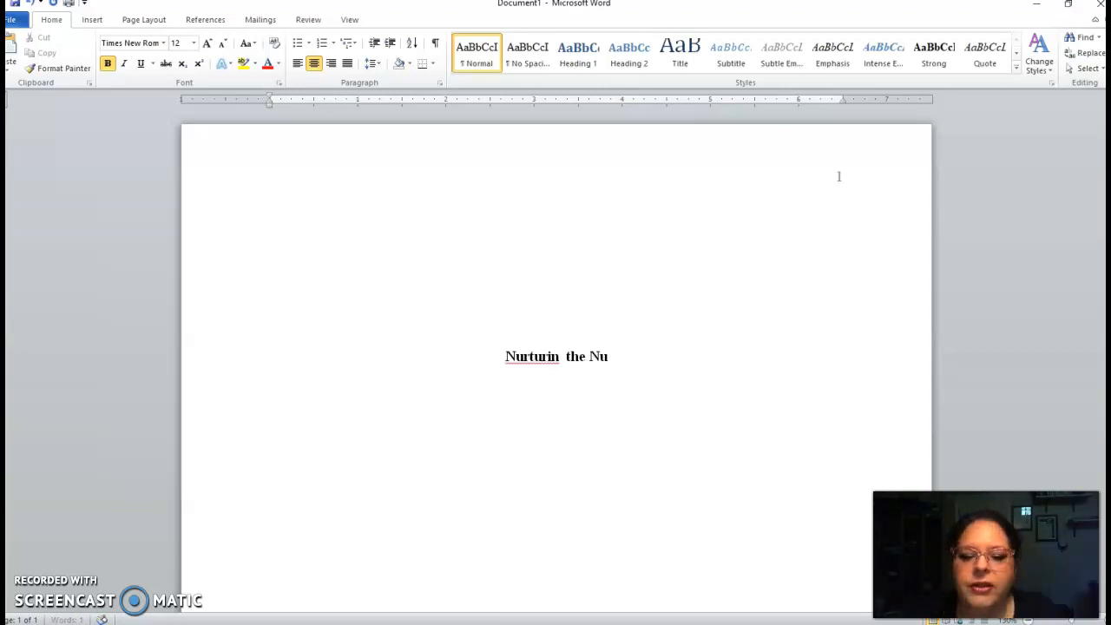
{"action": "type", "text": "rses"}
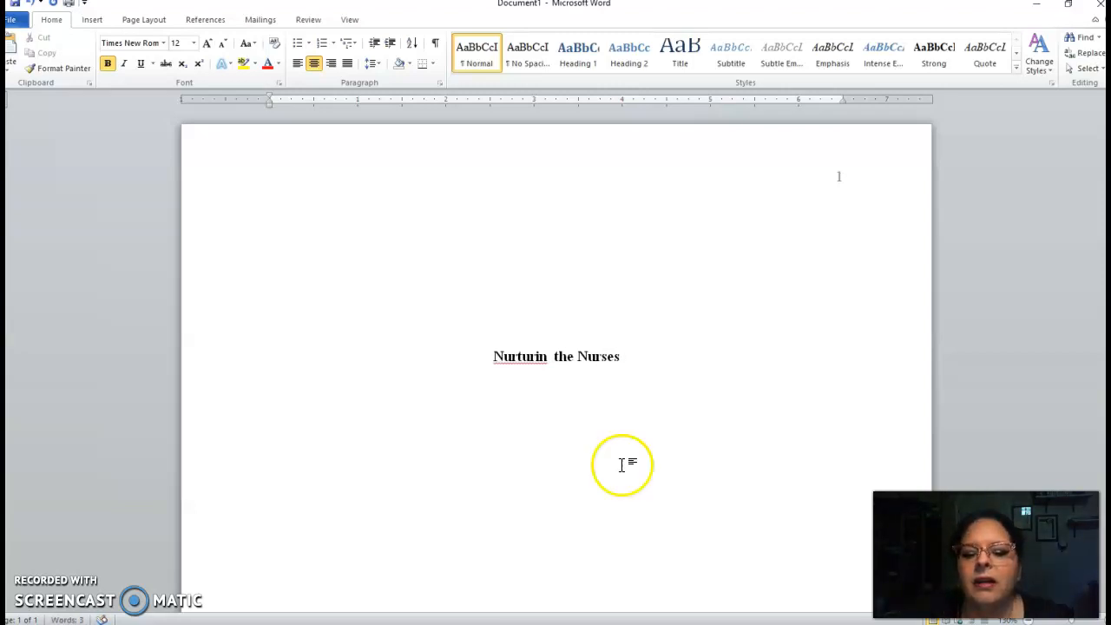
{"action": "left_click", "coordinate": [548, 356]}
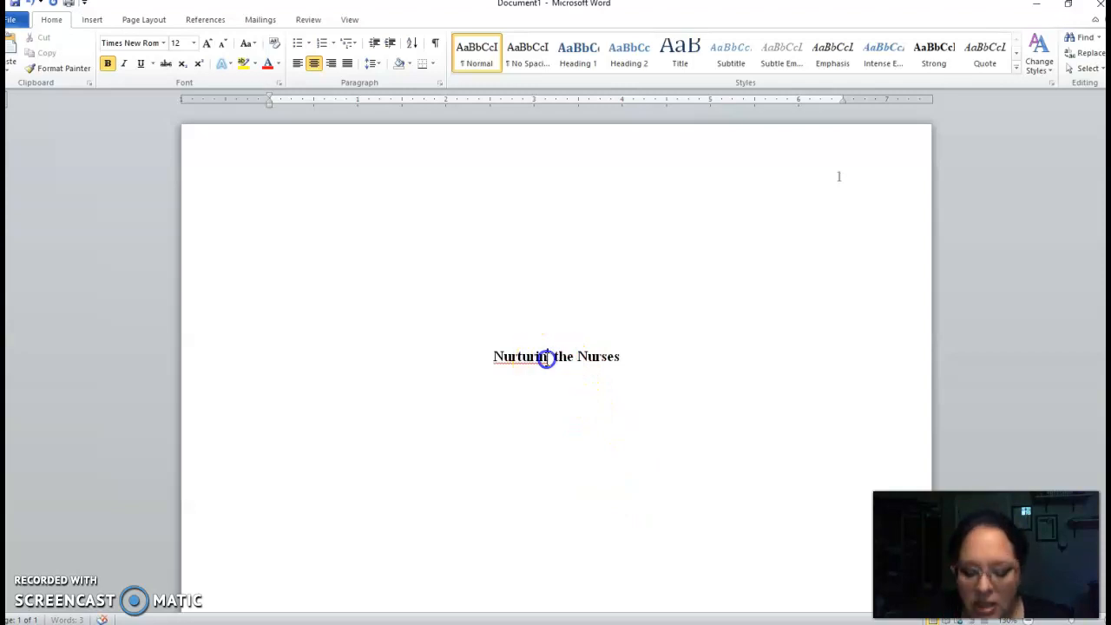
{"action": "type", "text": "g the Nurses: R"}
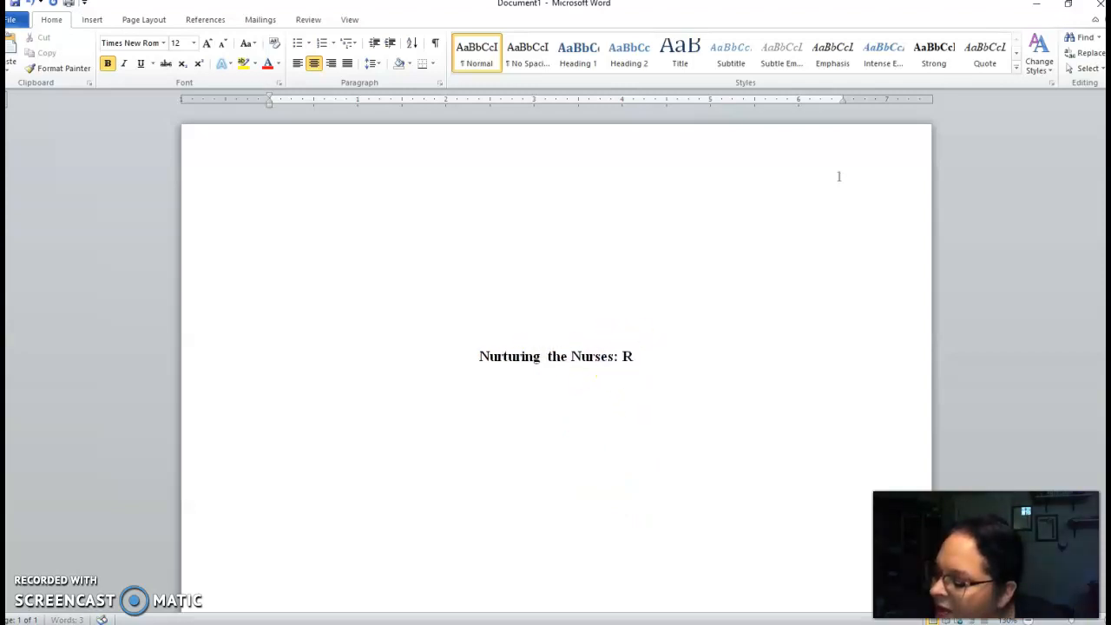
{"action": "type", "text": "educing"}
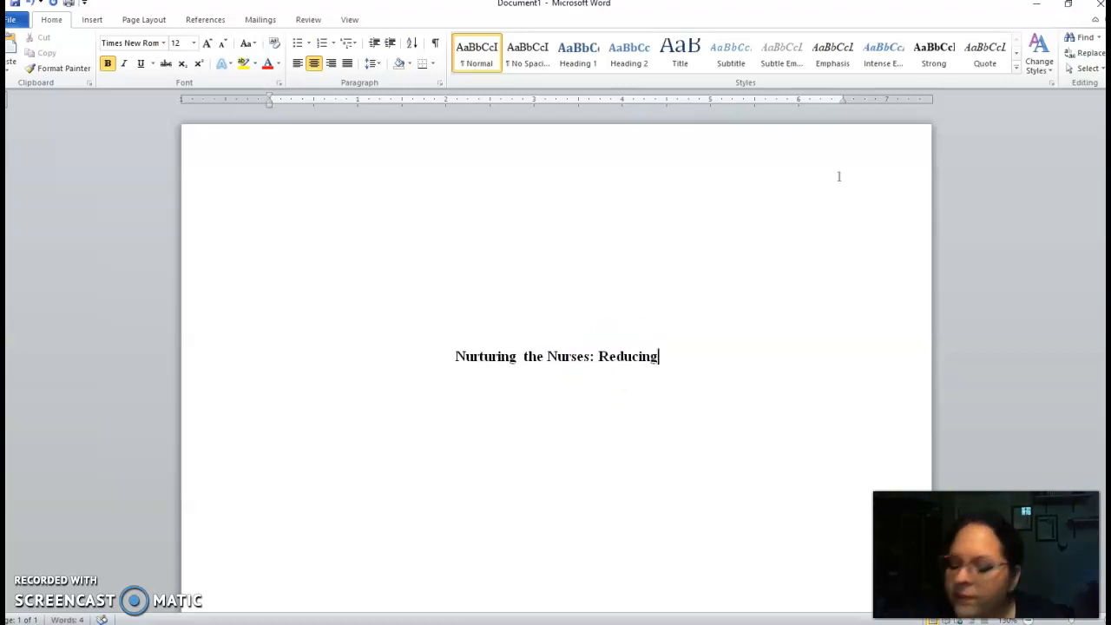
{"action": "type", "text": " Coma"}
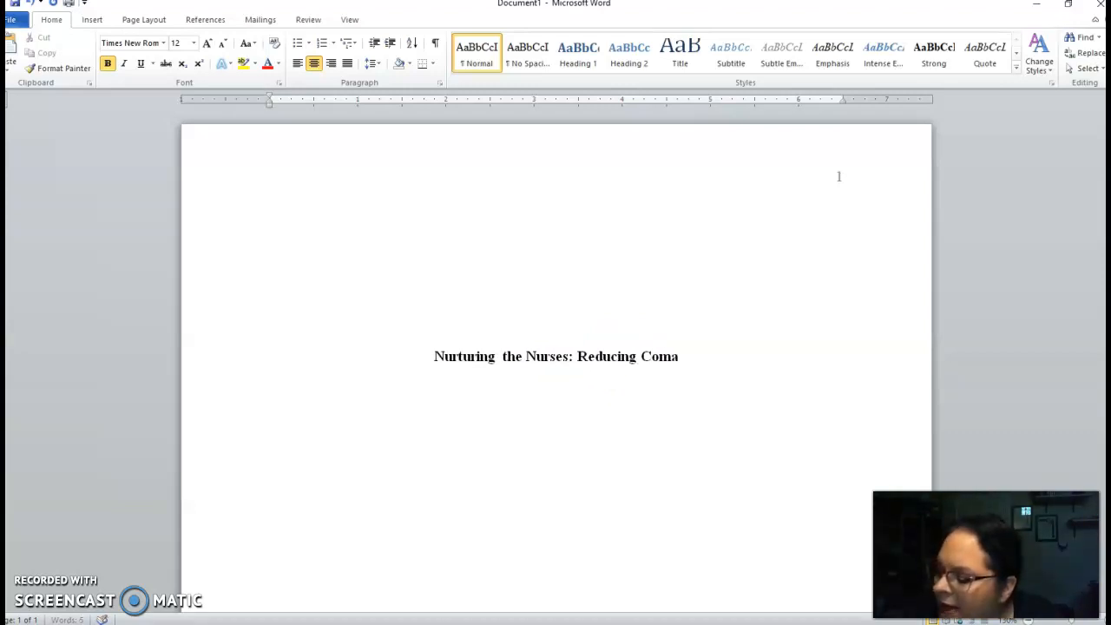
Complete the title with ': Reducing Compassion Fatigue Through Resilience Training'
{"action": "key", "text": "BackSpace"}
{"action": "type", "text": "passion"}
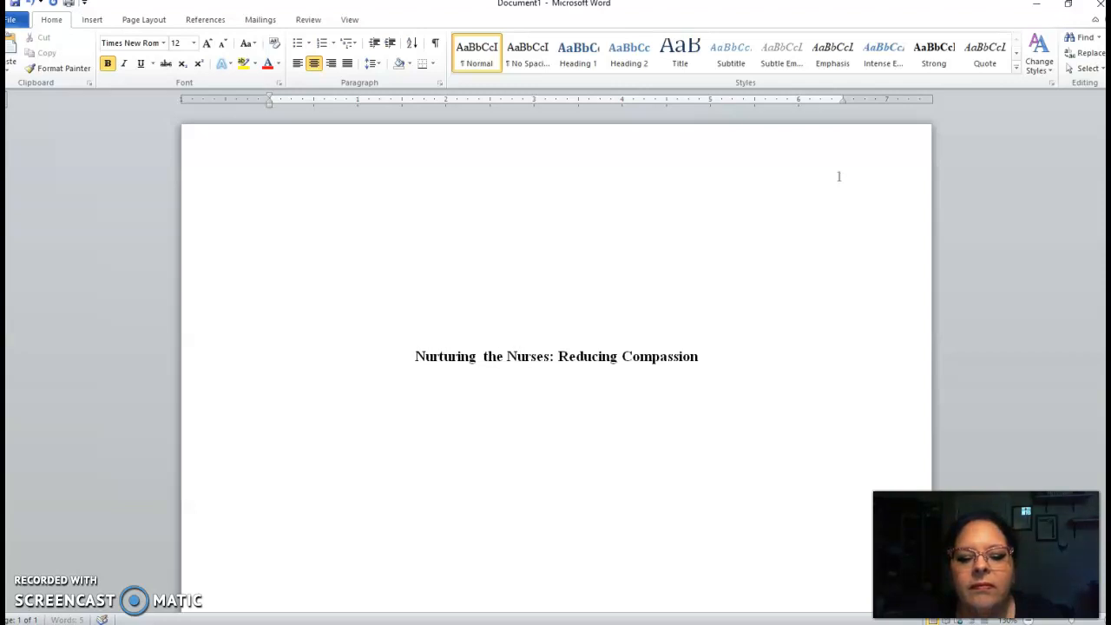
{"action": "type", "text": " Fatigue"}
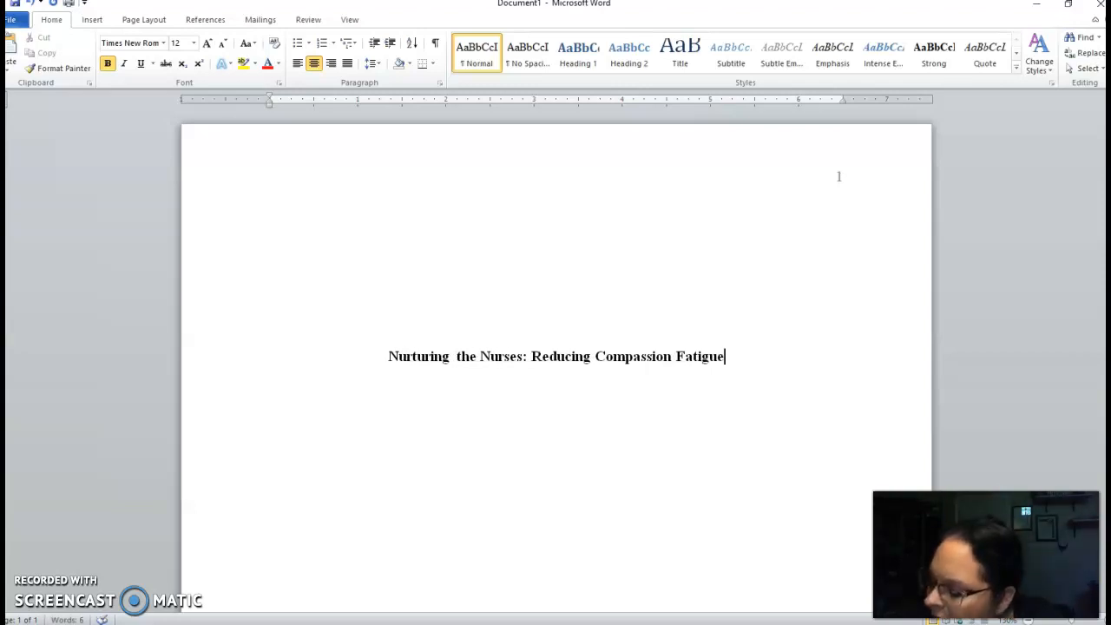
{"action": "type", "text": " Through Resilience Training"}
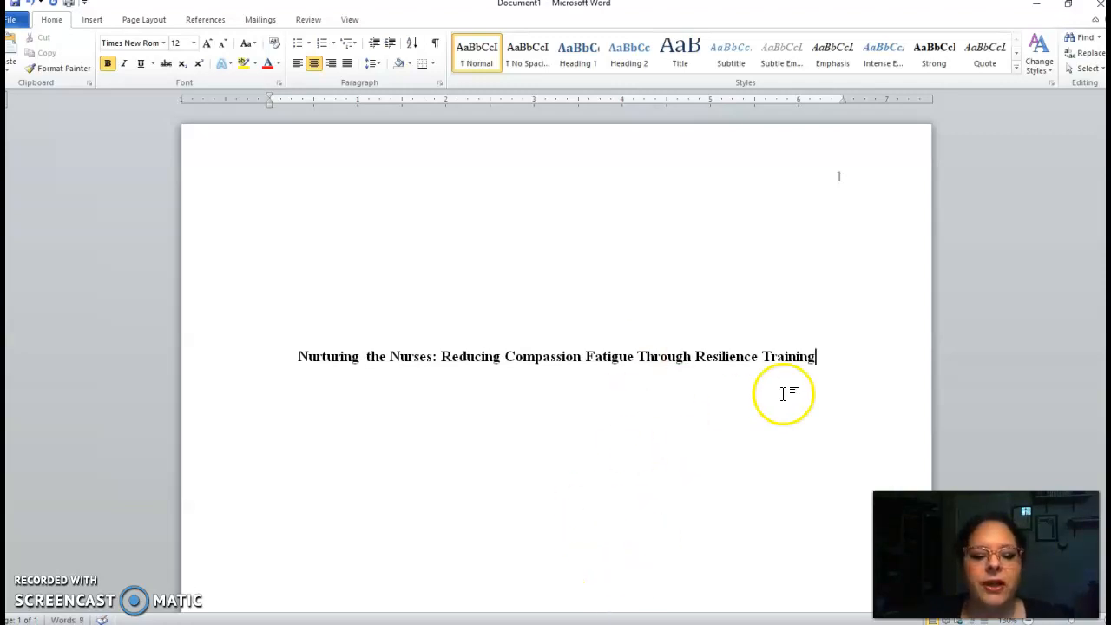
Add two blank lines below the title and type the author's full name
{"action": "key", "text": "Return"}
{"action": "key", "text": "Return"}
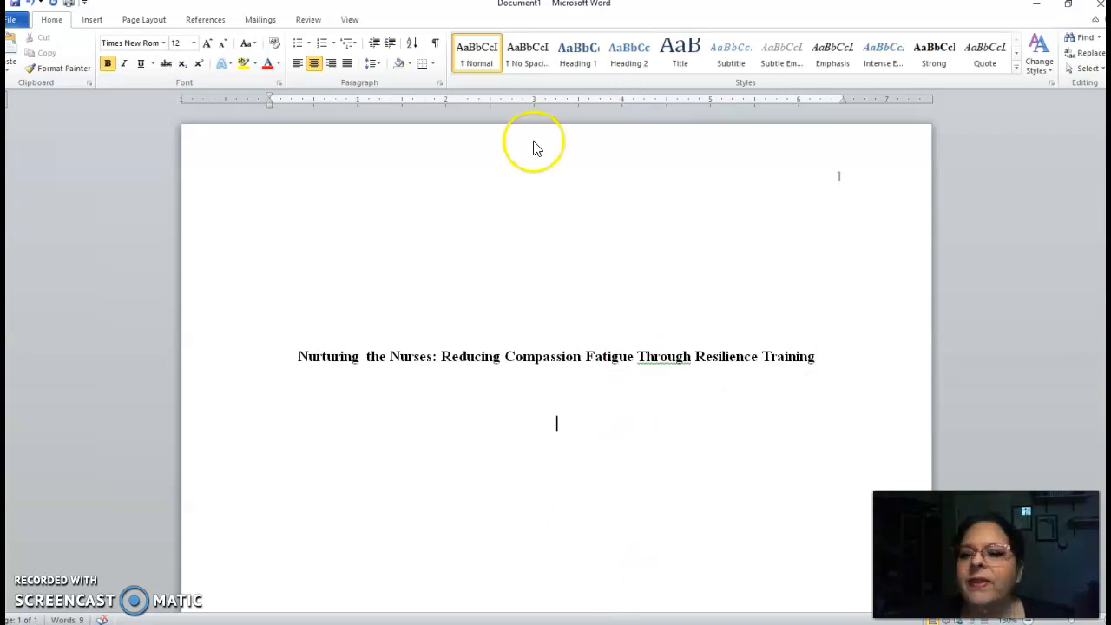
{"action": "left_click", "coordinate": [107, 68]}
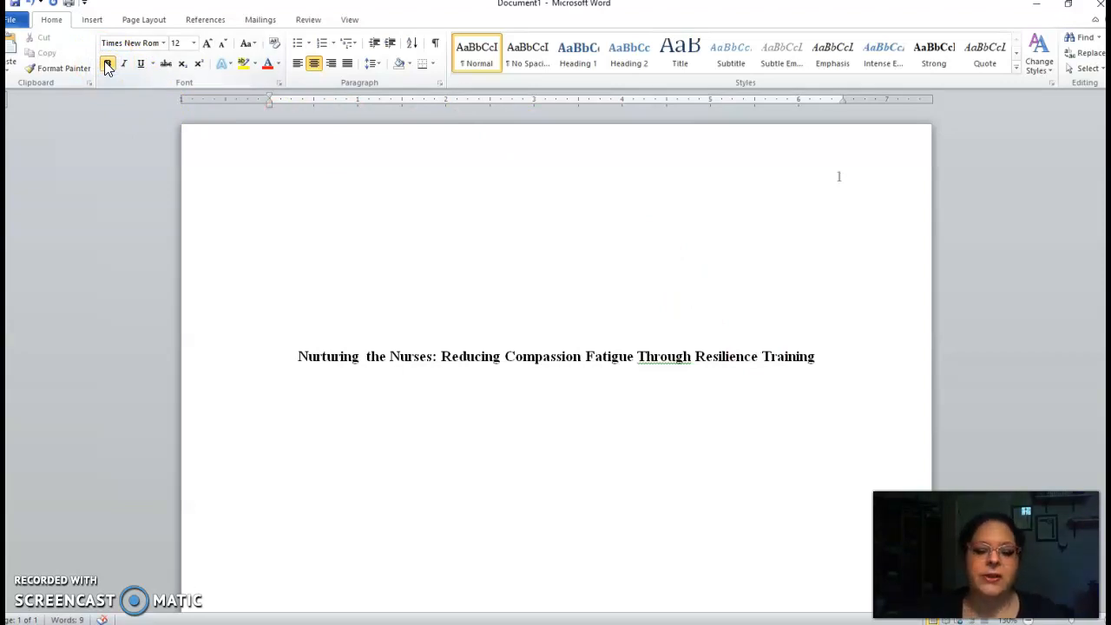
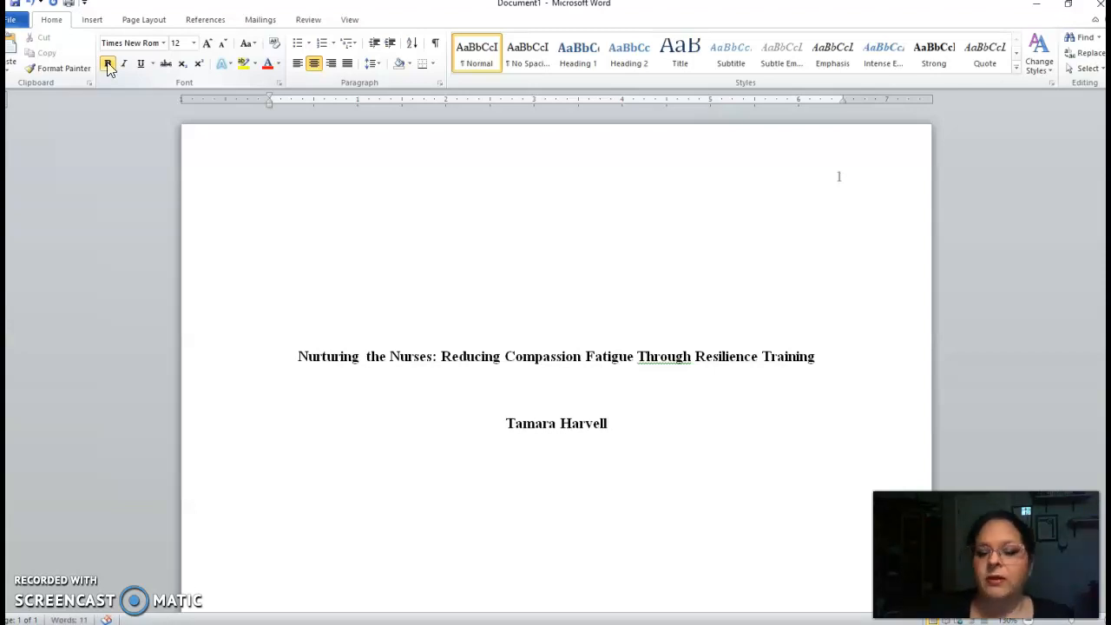
Remove bold formatting from the author's name line
{"action": "left_click_drag", "start_coordinate": [499, 422], "coordinate": [605, 464]}
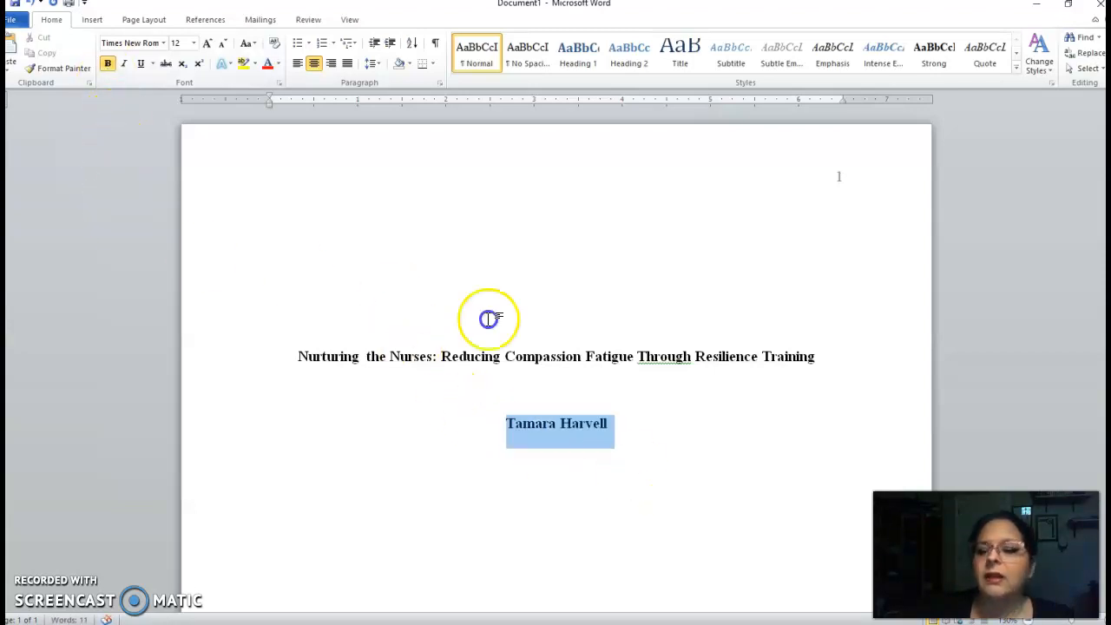
{"action": "left_click", "coordinate": [111, 65]}
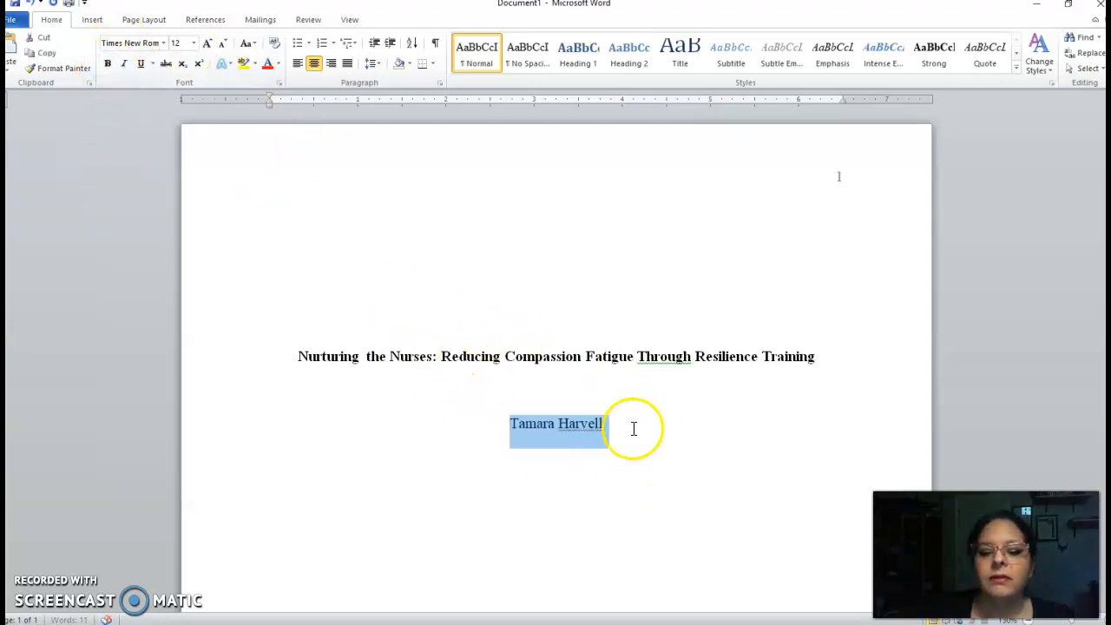
{"action": "left_click", "coordinate": [633, 427]}
On a new line below the name, enter the institution 'Tulsa Community College' and start another line
{"action": "key", "text": "Return"}
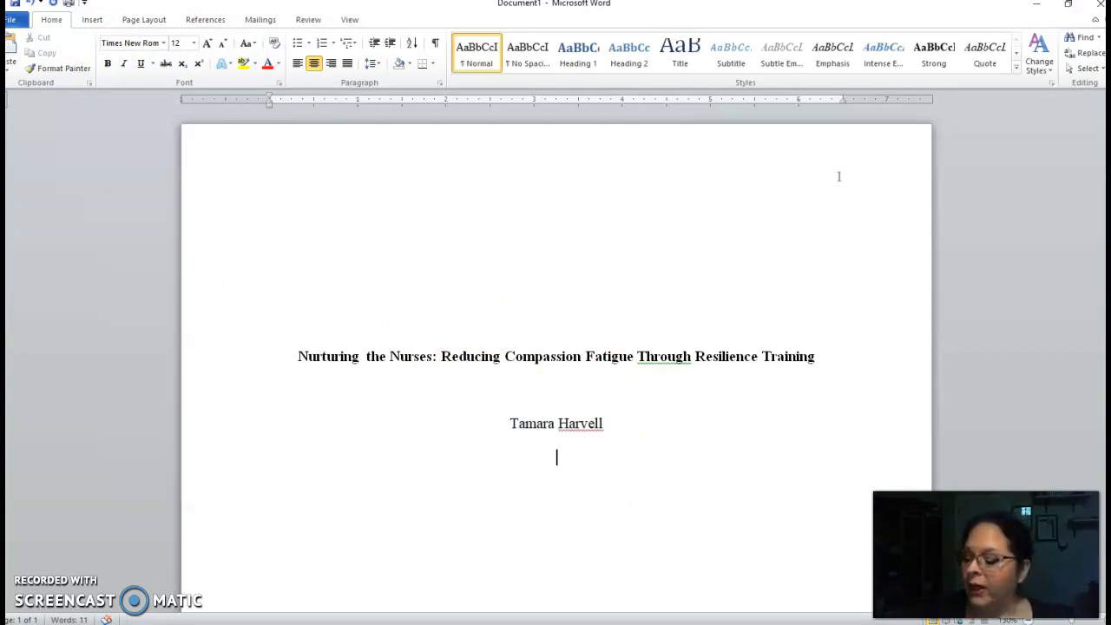
{"action": "type", "text": "Tulsa"}
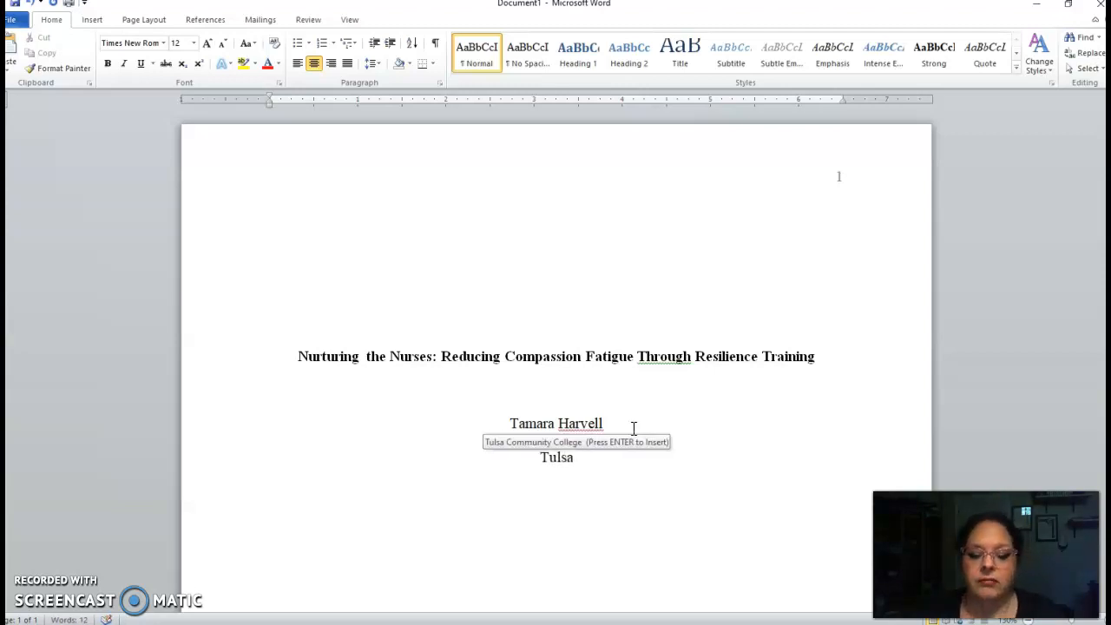
{"action": "key", "text": "Return"}
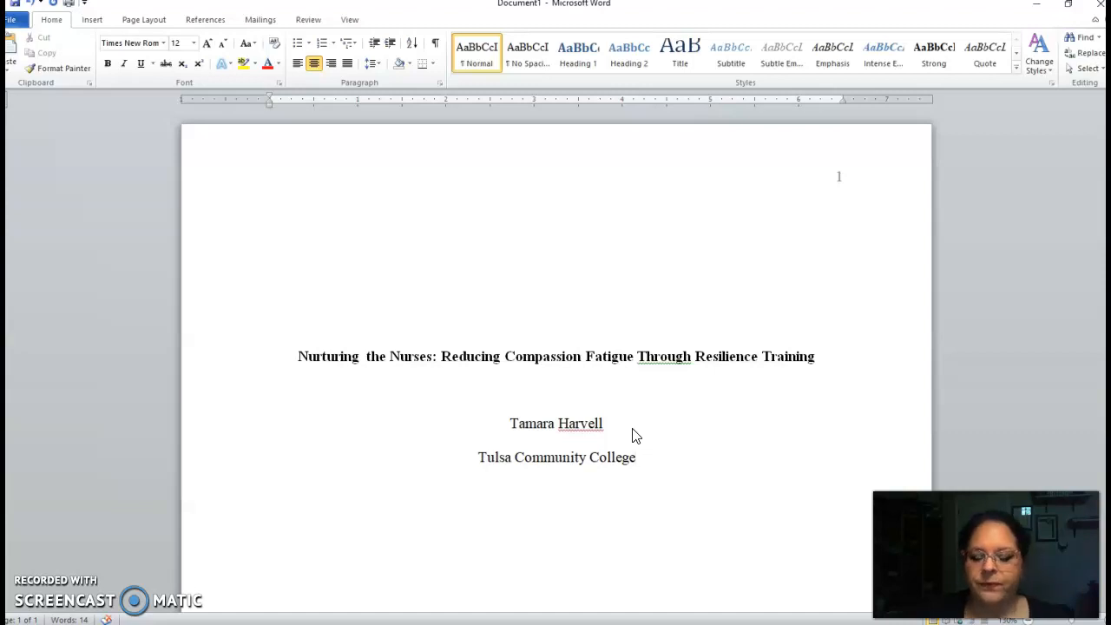
{"action": "key", "text": "Return"}
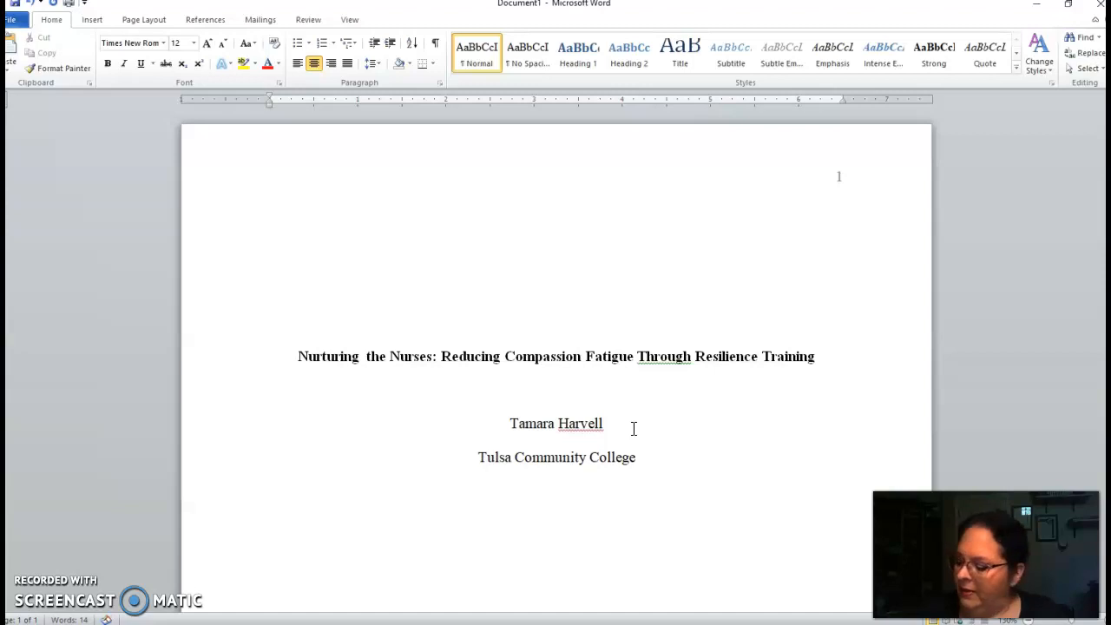
On the line below the institution, enter the course 'NURS 101: The Nature of Nursing Practice' and start a new line
{"action": "type", "text": "NURS "}
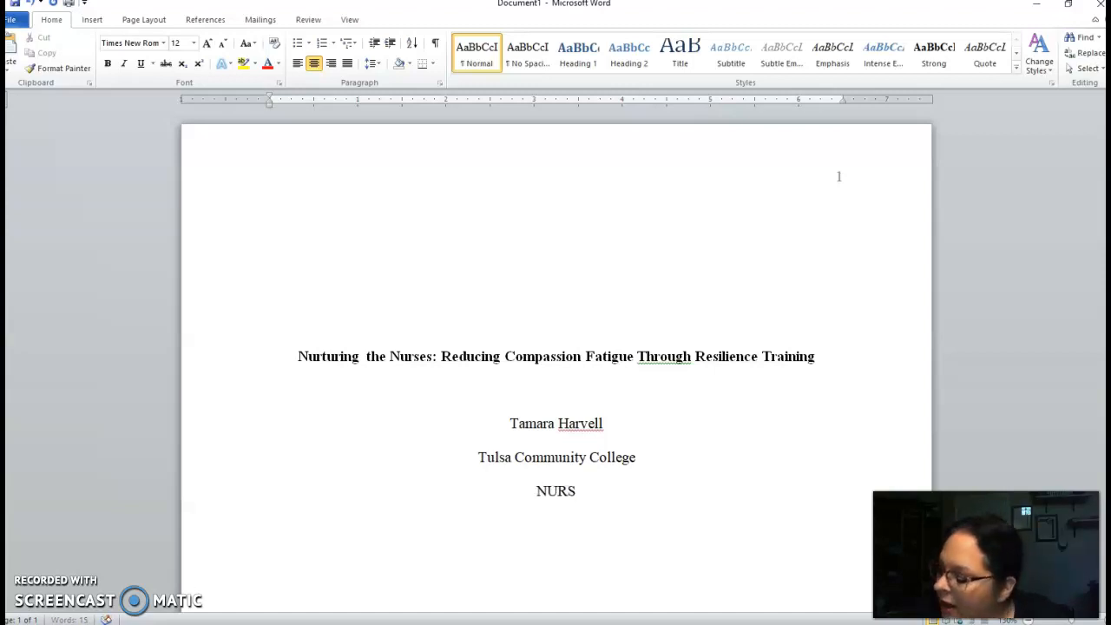
{"action": "type", "text": "101"}
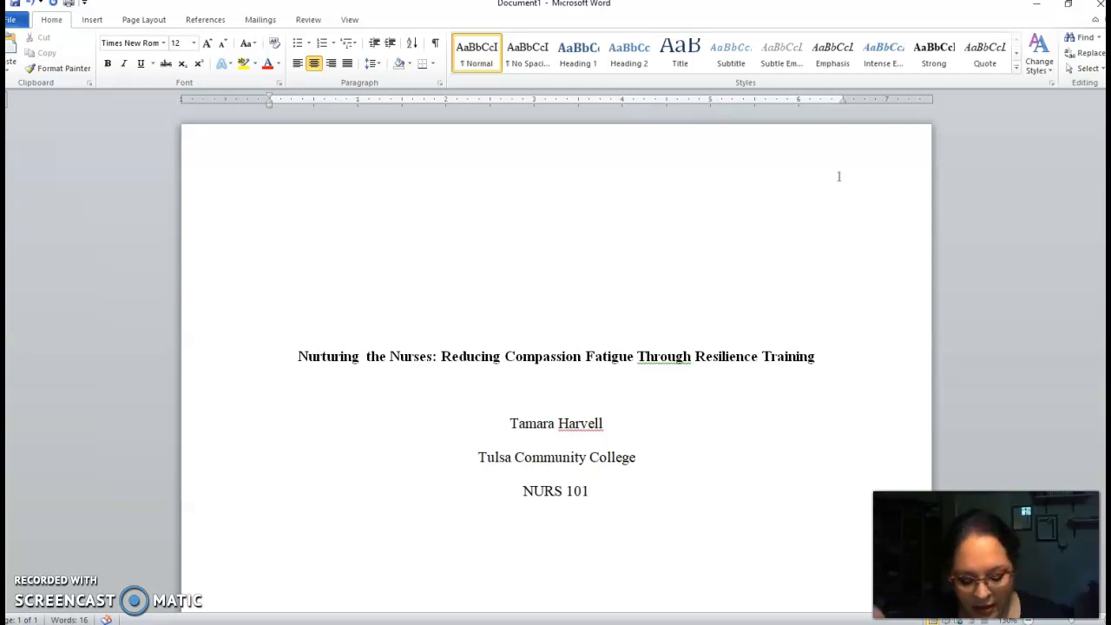
{"action": "type", "text": ":"}
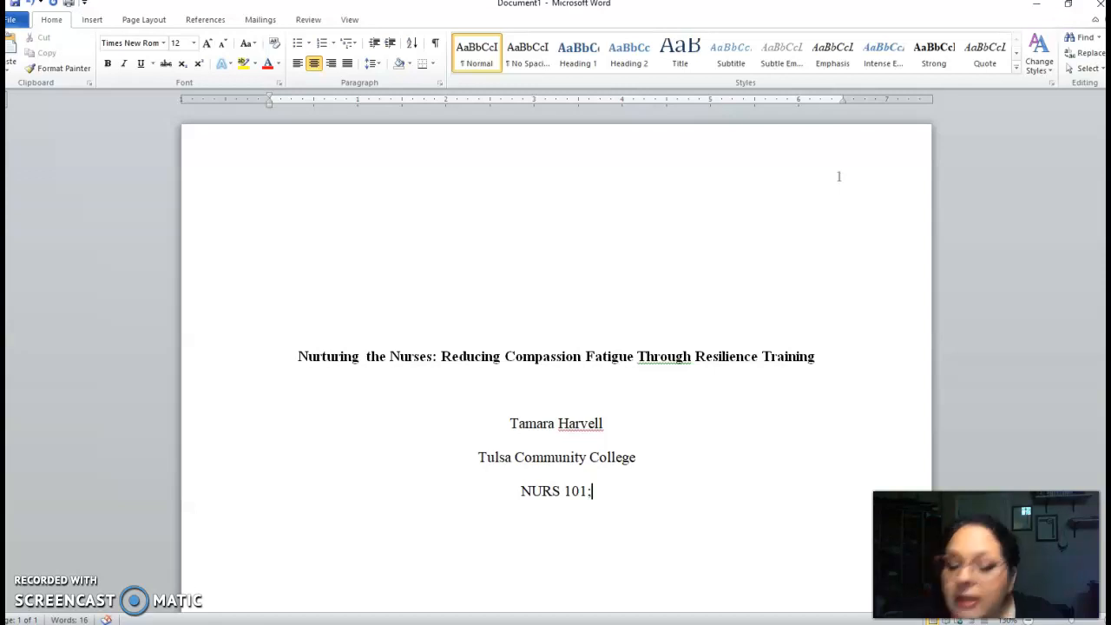
{"action": "type", "text": " T"}
{"action": "key", "text": "BackSpace"}
{"action": "key", "text": "BackSpace"}
{"action": "key", "text": "BackSpace"}
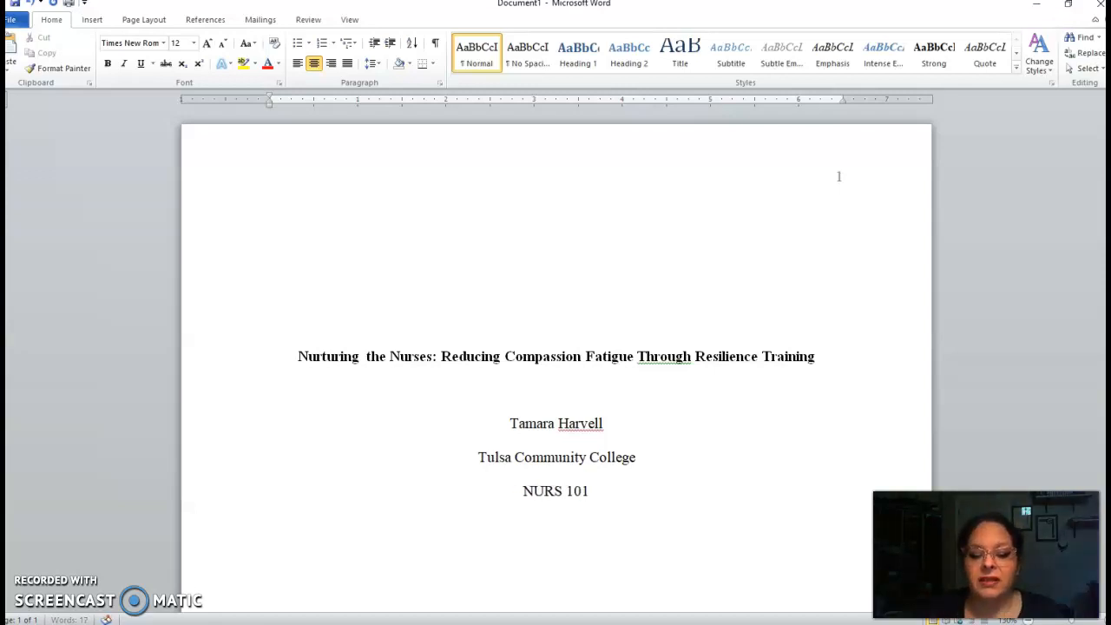
{"action": "type", "text": ": The Nature of Nursing Practice"}
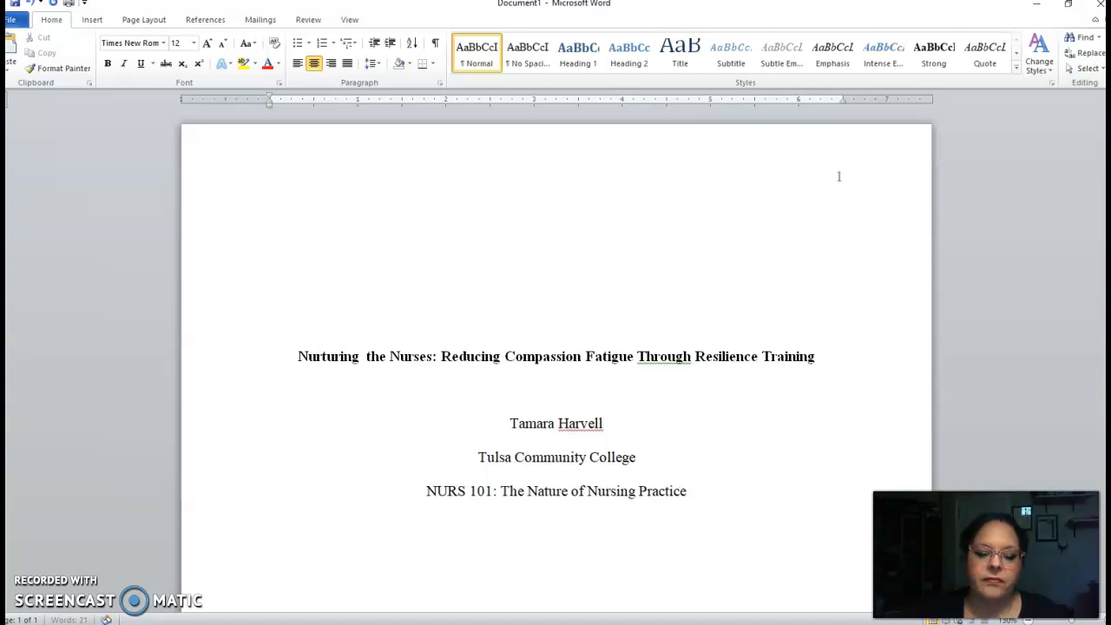
{"action": "key", "text": "Return"}
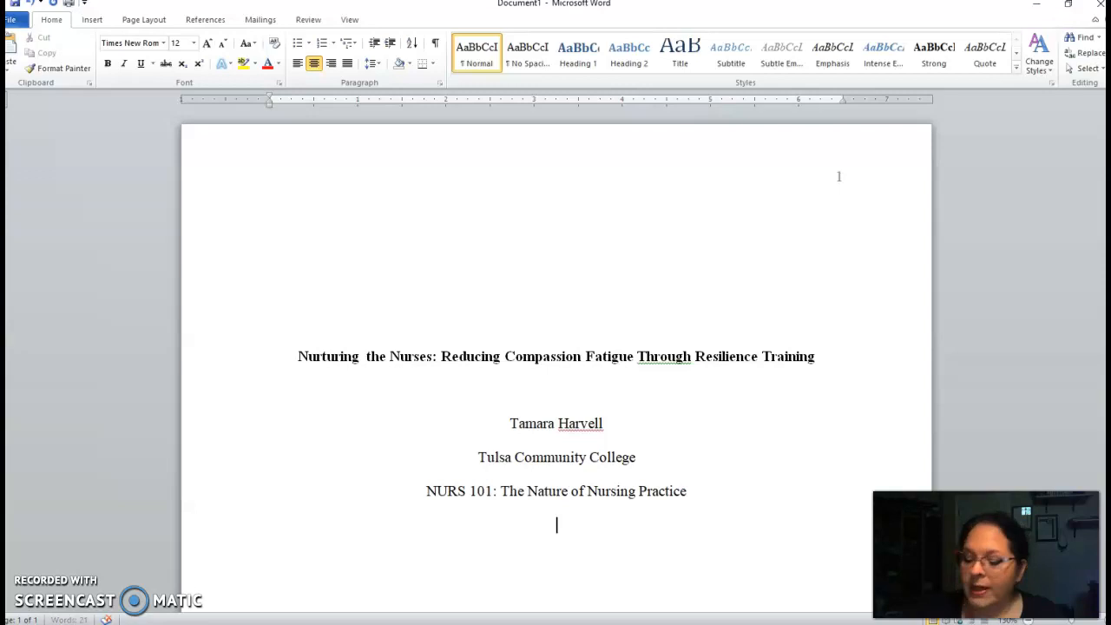
Type the instructor line 'Dr. First Last' and, on the next line, the date 'June 1, 2020'
{"action": "type", "text": "Dr"}
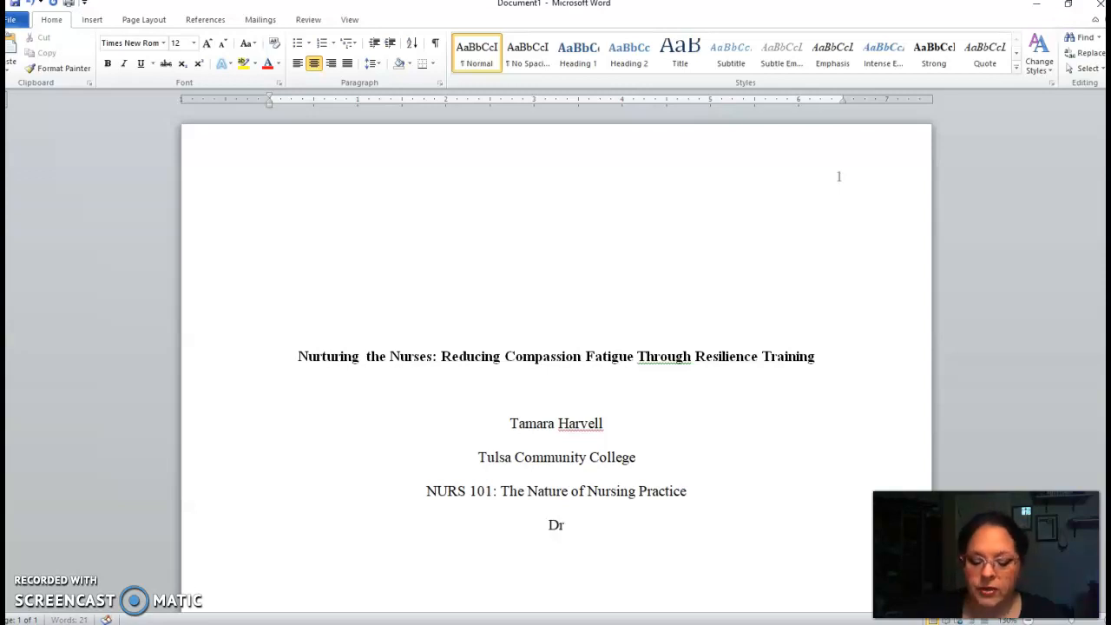
{"action": "type", "text": ". Fi"}
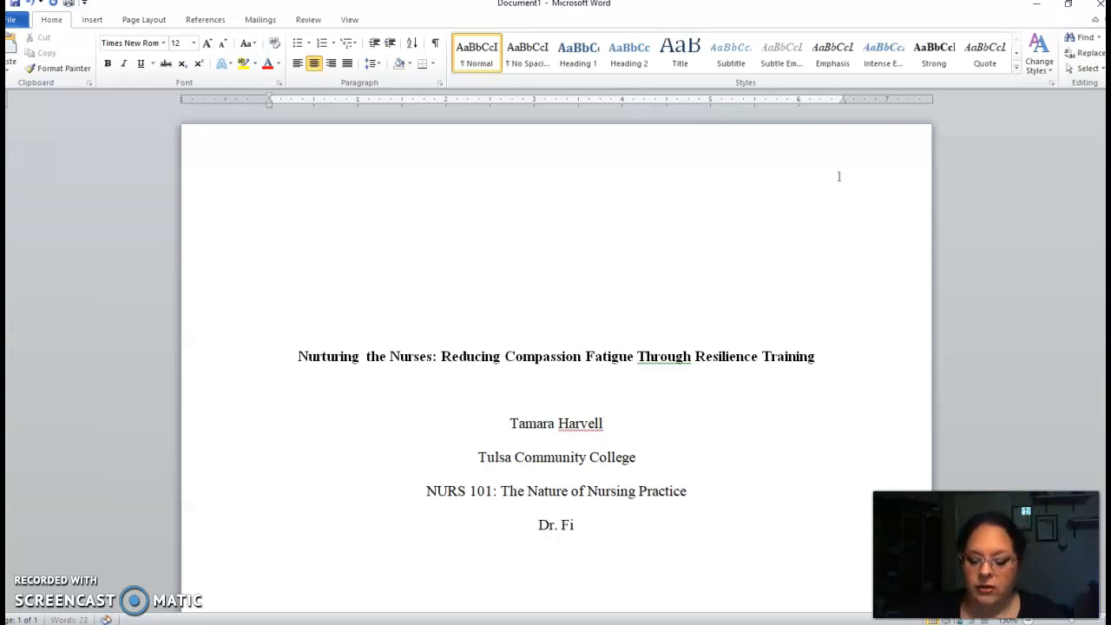
{"action": "type", "text": "rst Last"}
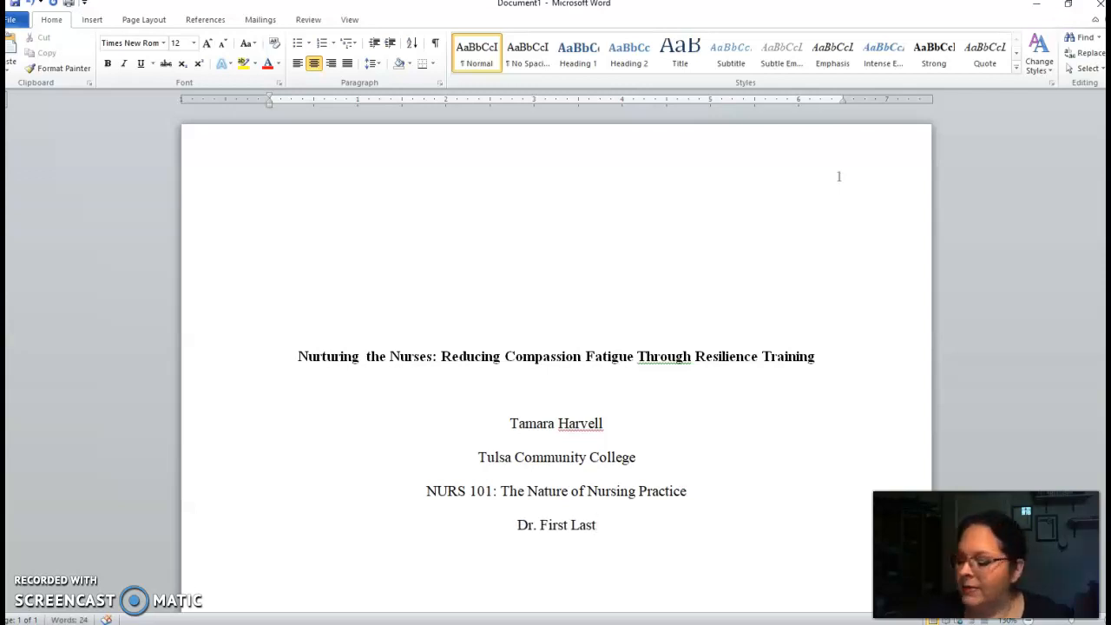
{"action": "key", "text": "Return"}
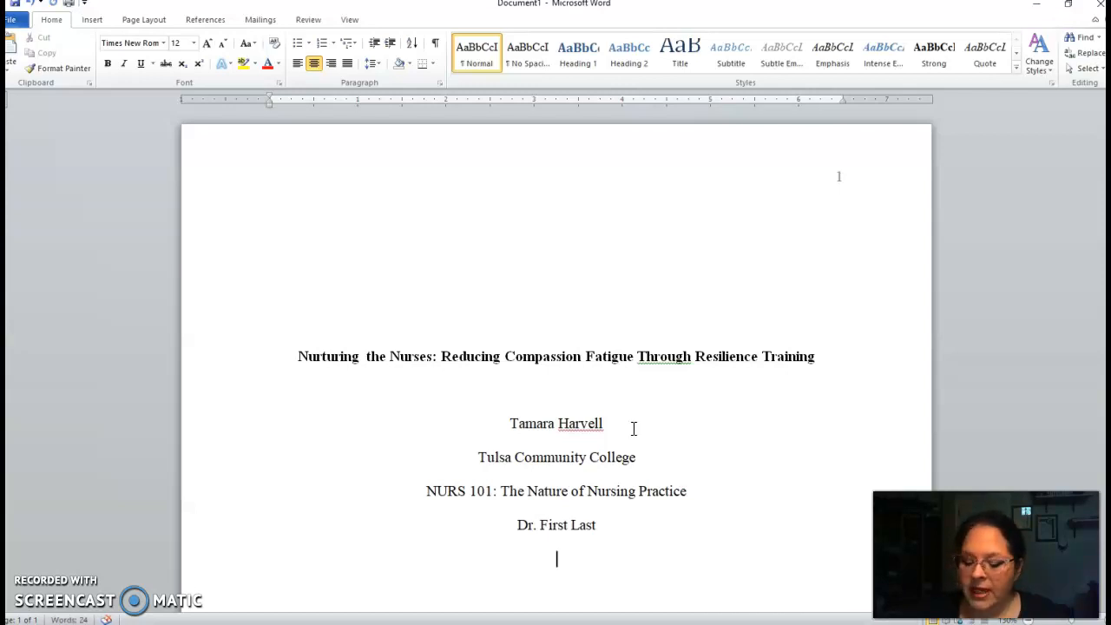
{"action": "type", "text": "June"}
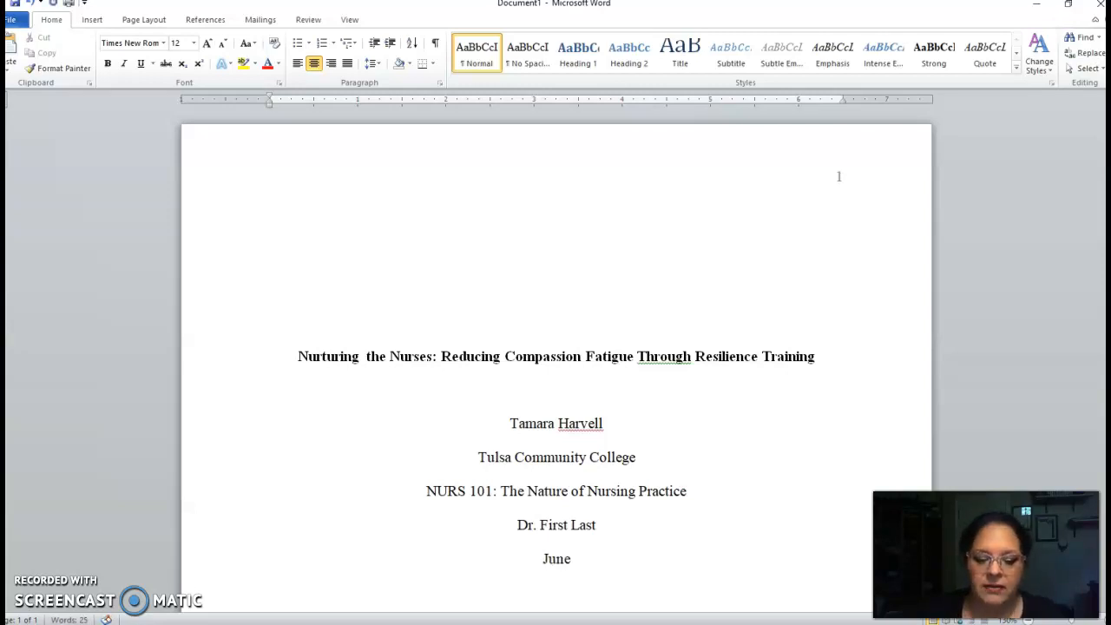
{"action": "type", "text": " 1, 2020"}
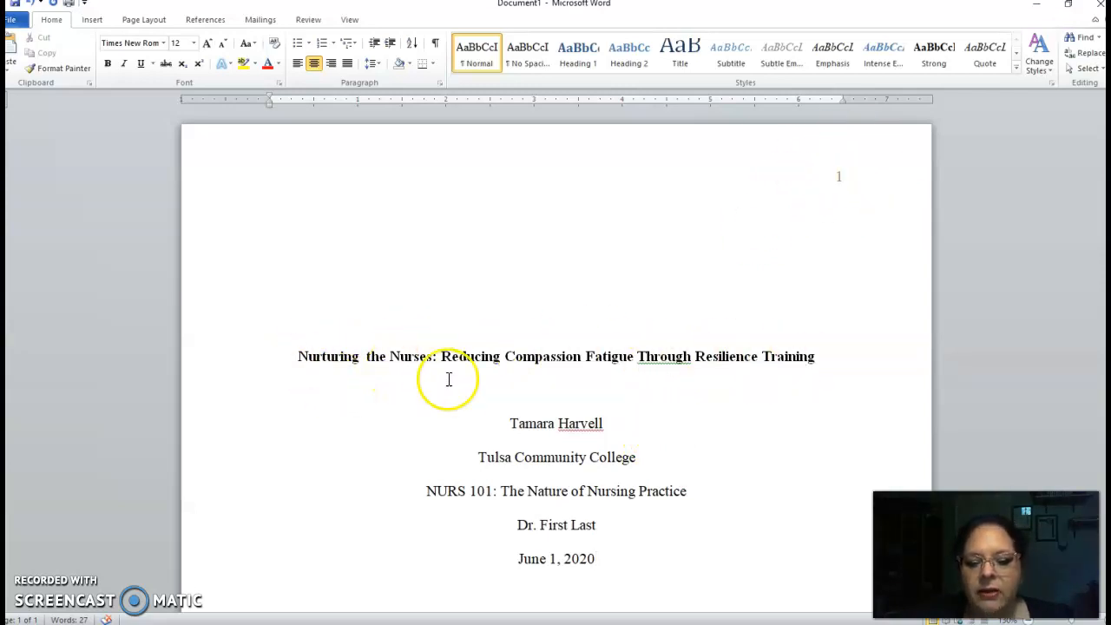
Insert a page break after the date so the text continues on a new second page
{"action": "scroll", "coordinate": [517, 385], "scroll_direction": "down", "scroll_amount": 1}
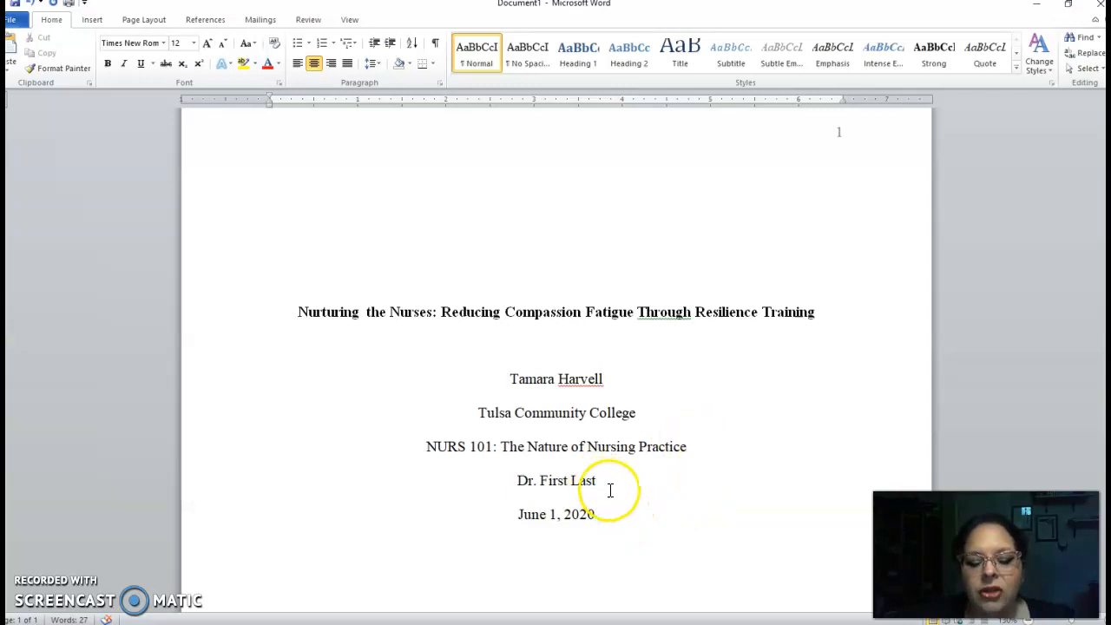
{"action": "left_click", "coordinate": [620, 516]}
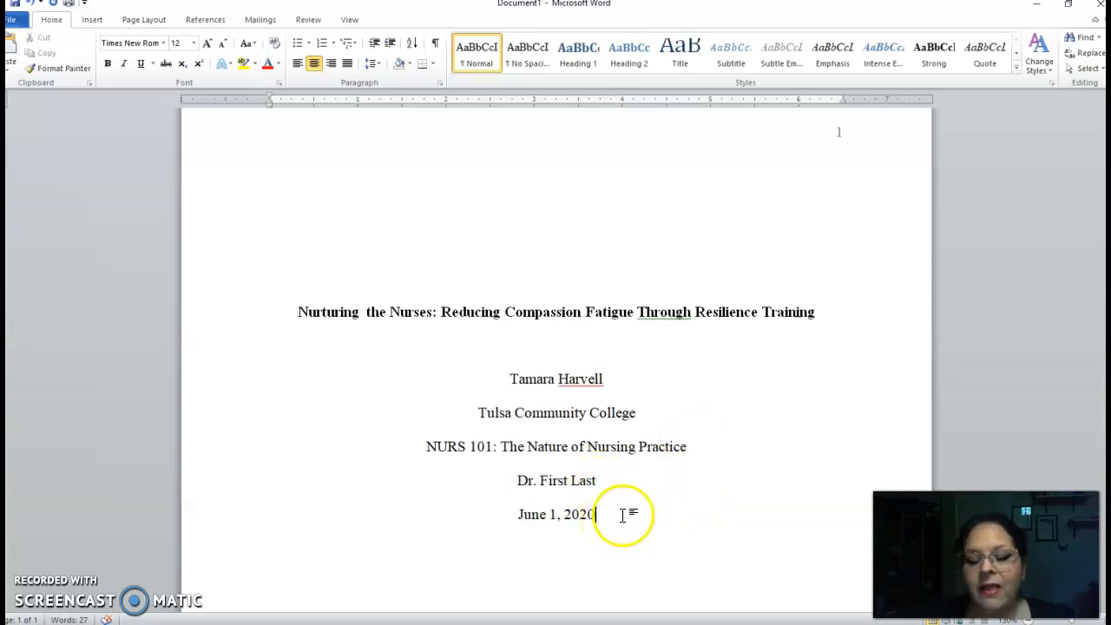
{"action": "scroll", "coordinate": [622, 515], "scroll_direction": "down", "scroll_amount": 11}
{"action": "scroll", "coordinate": [623, 515], "scroll_direction": "up", "scroll_amount": 10}
{"action": "left_click", "coordinate": [619, 509]}
{"action": "key", "text": "Return"}
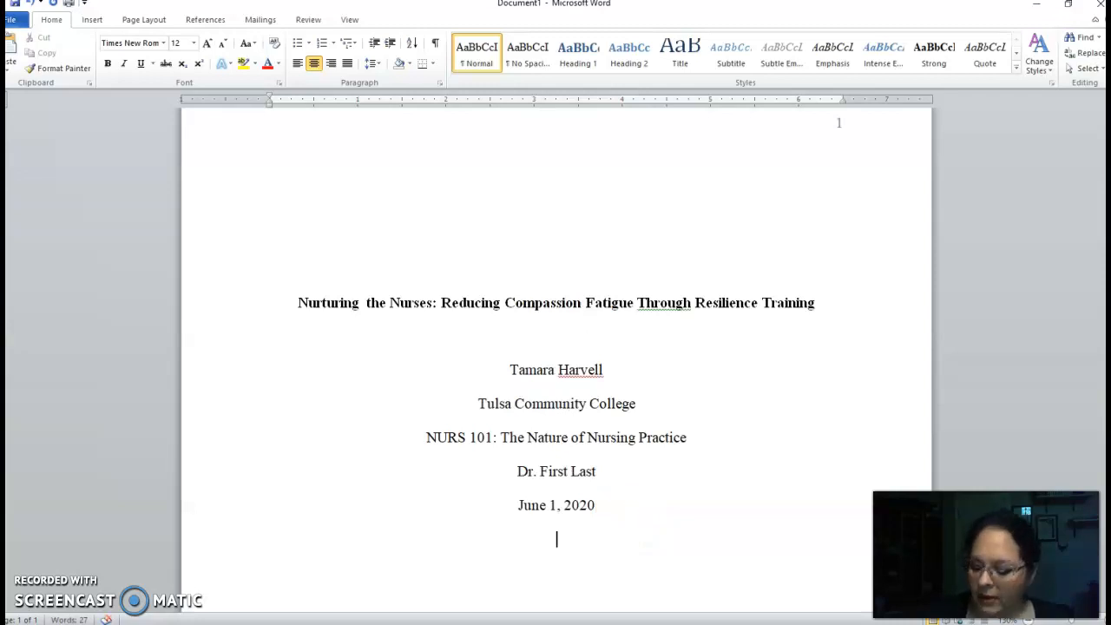
{"action": "key", "text": "ctrl+Return"}
{"action": "left_click", "coordinate": [561, 527]}
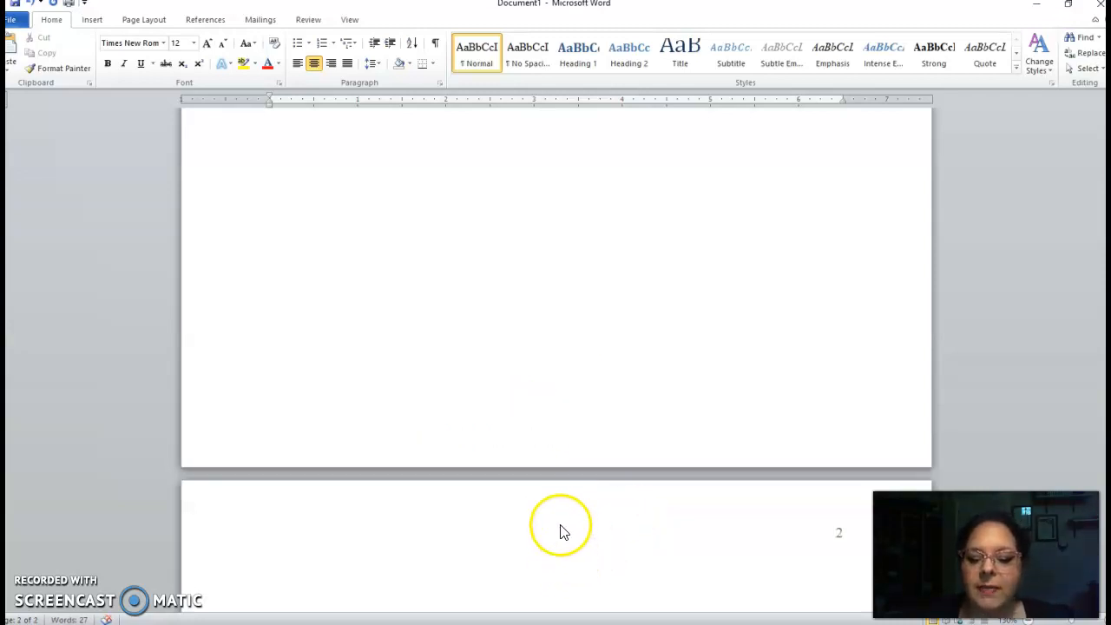
Type the centered heading 'Abstract' at the top of the second page and start a new line
{"action": "left_click", "coordinate": [298, 68]}
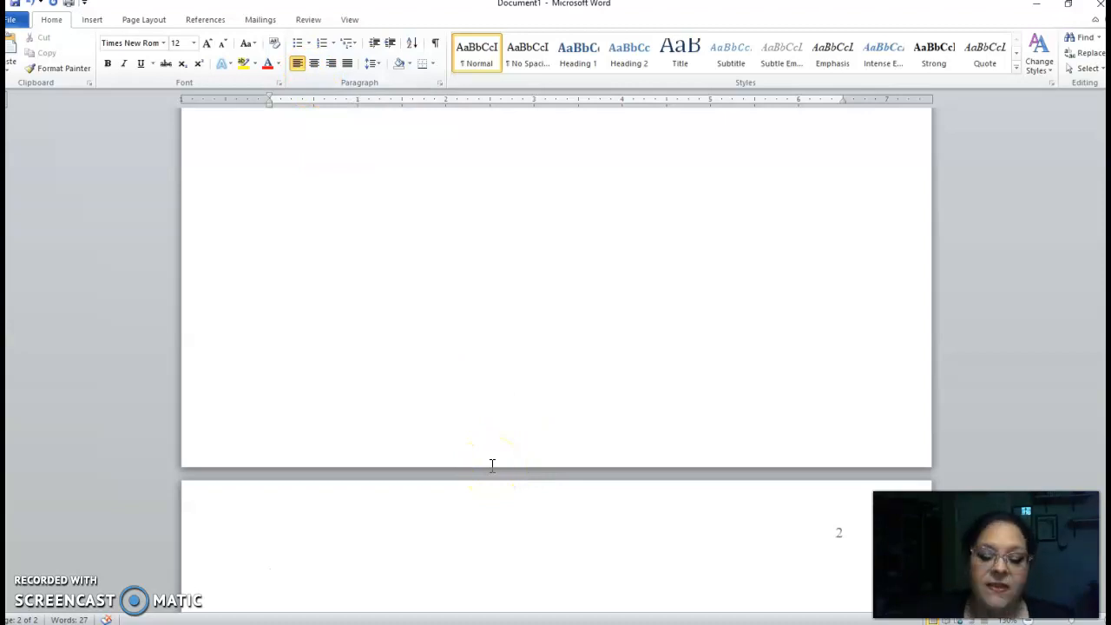
{"action": "scroll", "coordinate": [451, 486], "scroll_direction": "down", "scroll_amount": 1}
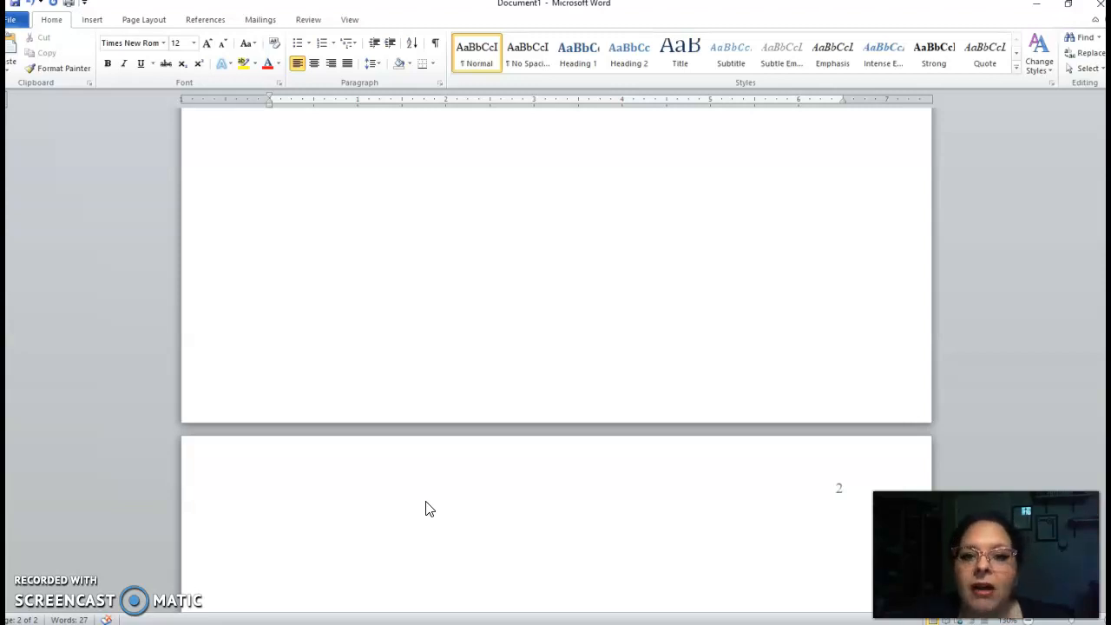
{"action": "left_click", "coordinate": [312, 65]}
{"action": "type", "text": "A"}
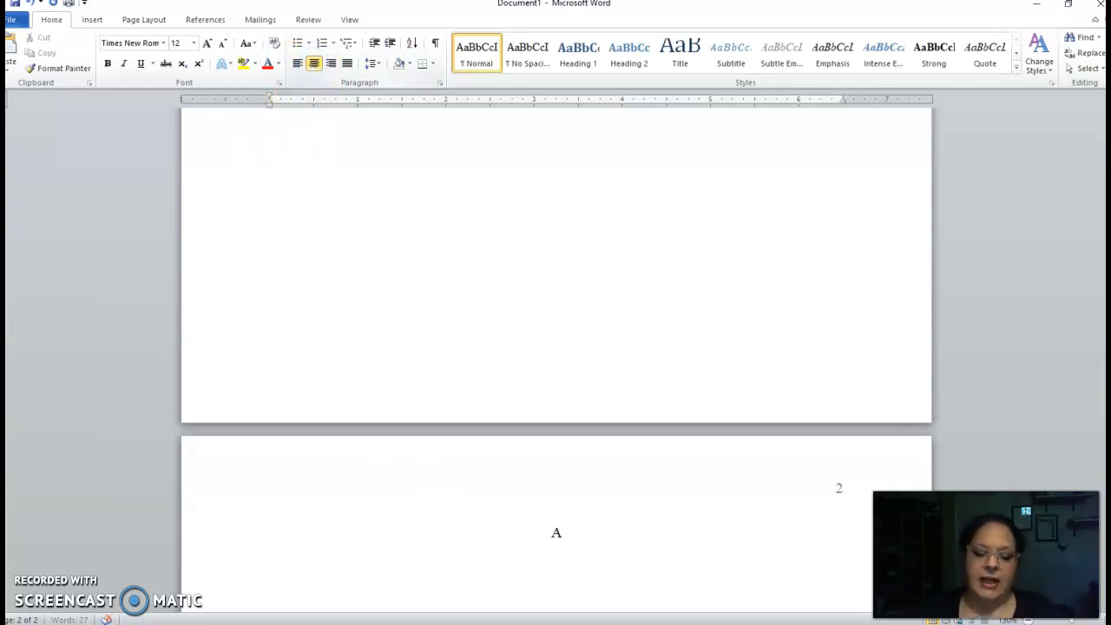
{"action": "type", "text": "bstract"}
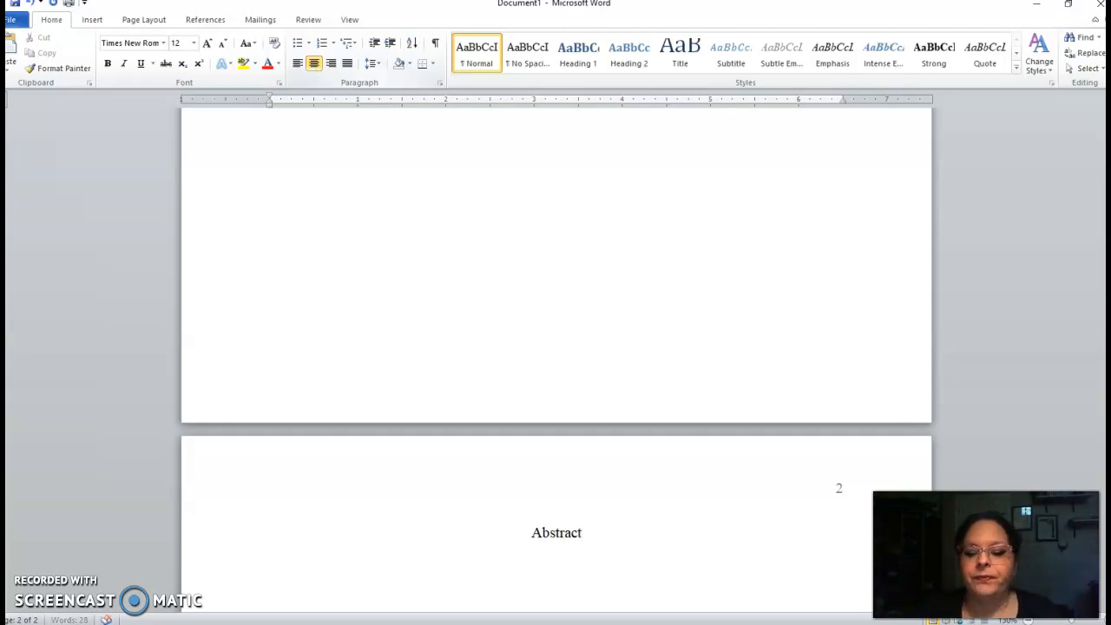
{"action": "key", "text": "Return"}
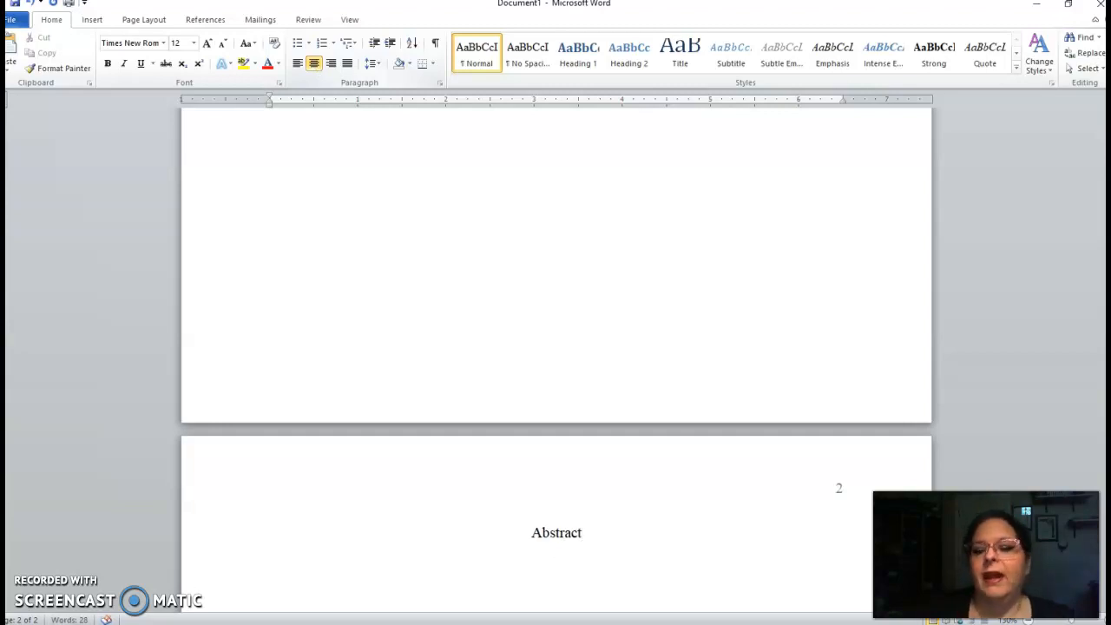
Left-align the line below and make the 'Abstract' heading bold
{"action": "left_click", "coordinate": [297, 63]}
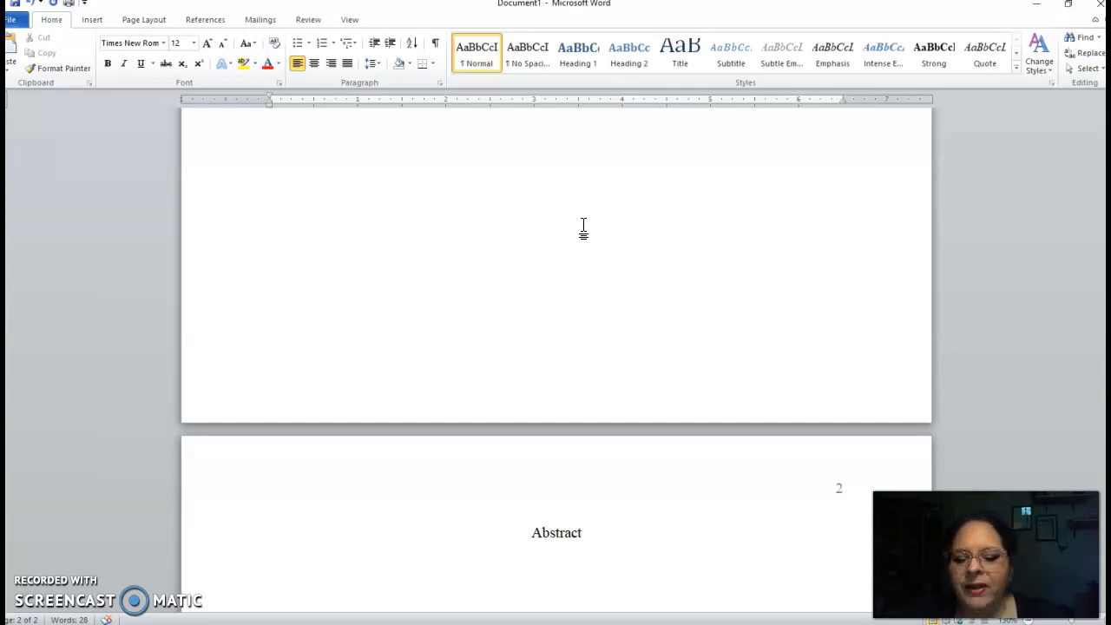
{"action": "scroll", "coordinate": [583, 225], "scroll_direction": "down", "scroll_amount": 3}
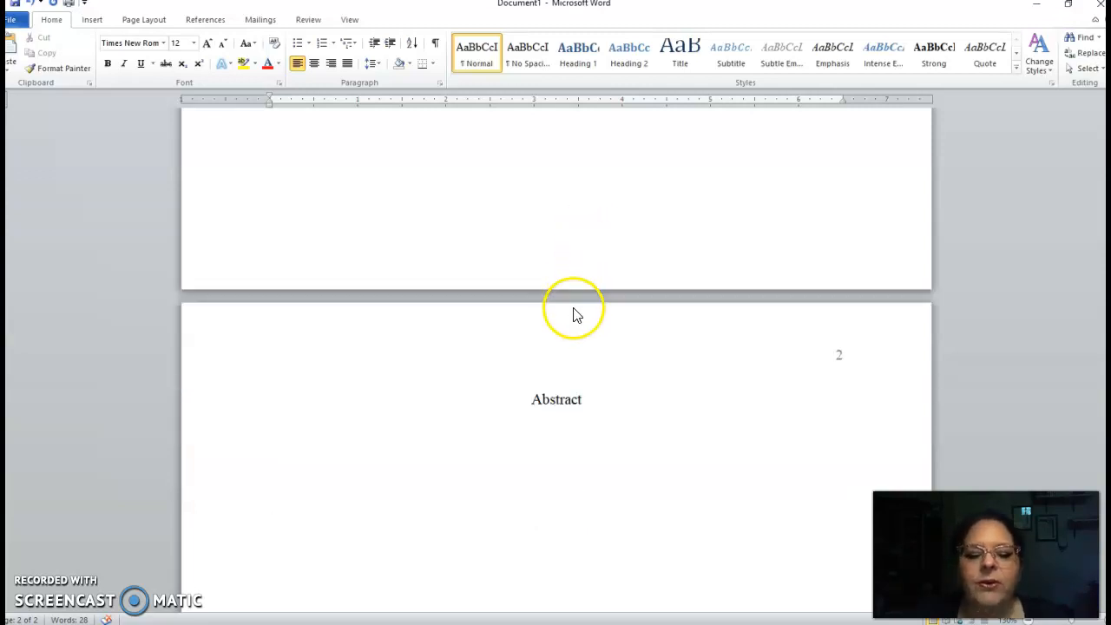
{"action": "double_click", "coordinate": [560, 400]}
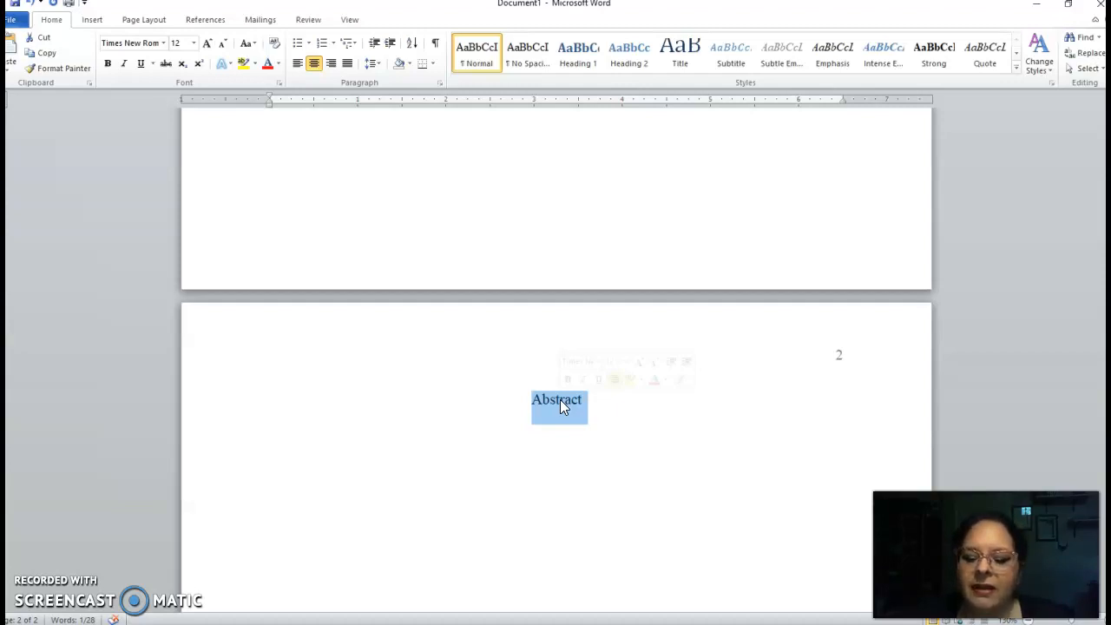
{"action": "left_click", "coordinate": [108, 63]}
{"action": "left_click", "coordinate": [639, 476]}
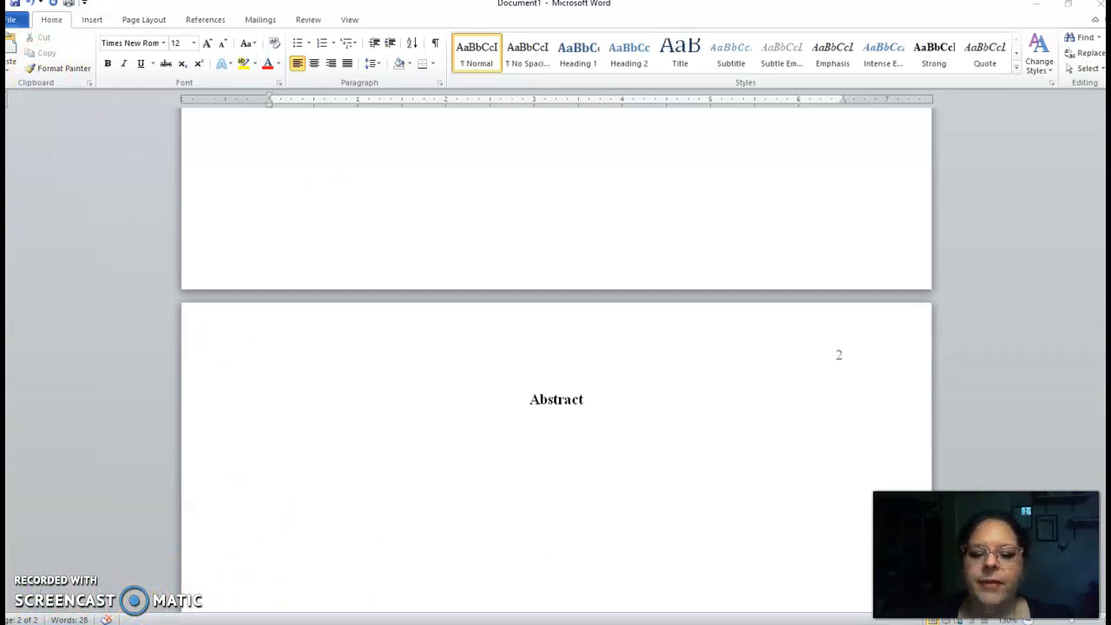
Replace the heading text with 'Methodology' and start a new line beneath it
{"action": "double_click", "coordinate": [556, 402]}
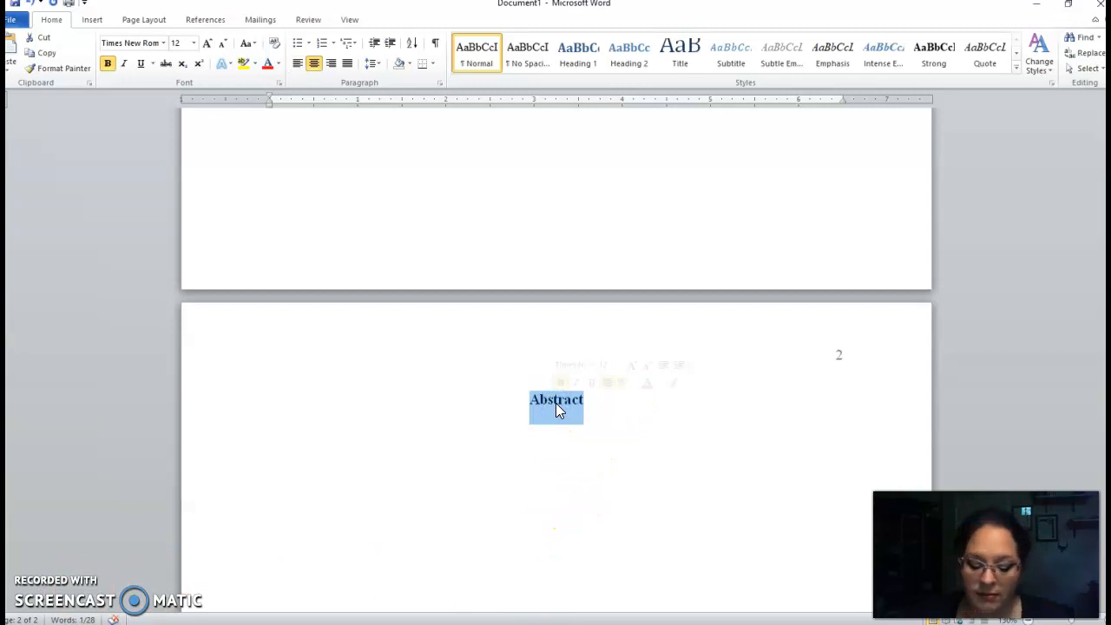
{"action": "type", "text": "Metho"}
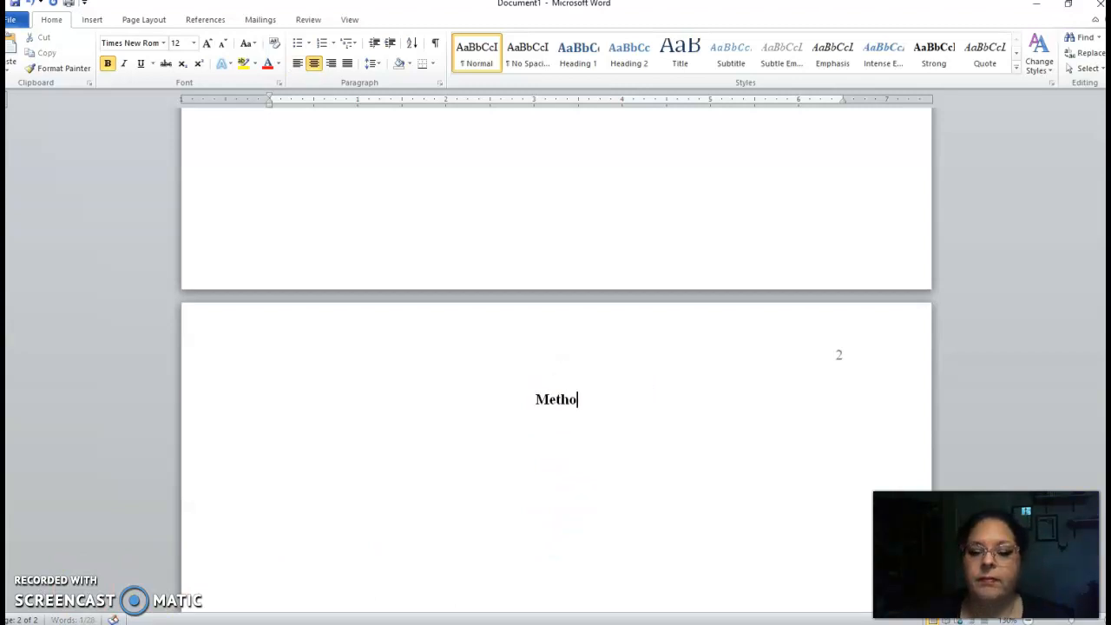
{"action": "type", "text": "dolgo"}
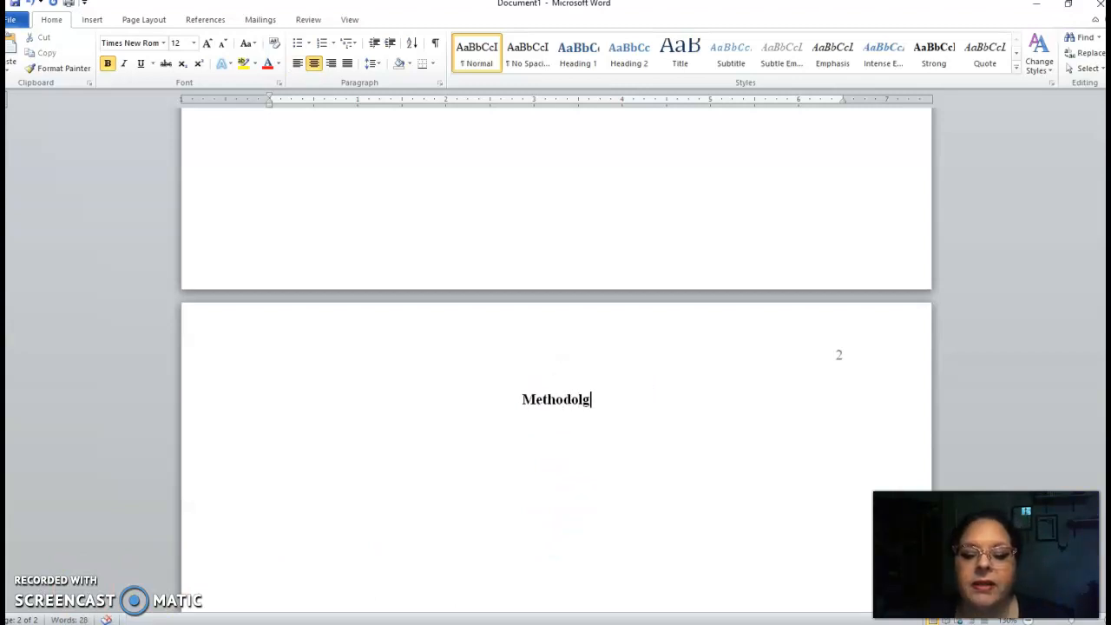
{"action": "key", "text": "BackSpace"}
{"action": "key", "text": "BackSpace"}
{"action": "type", "text": "ogy"}
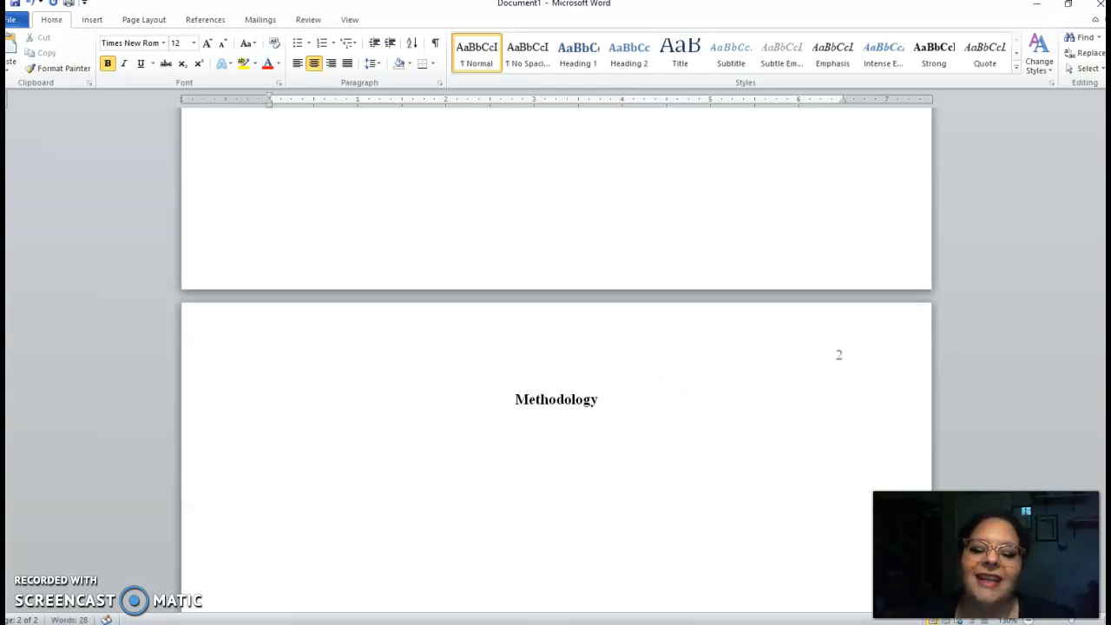
{"action": "key", "text": "Return"}
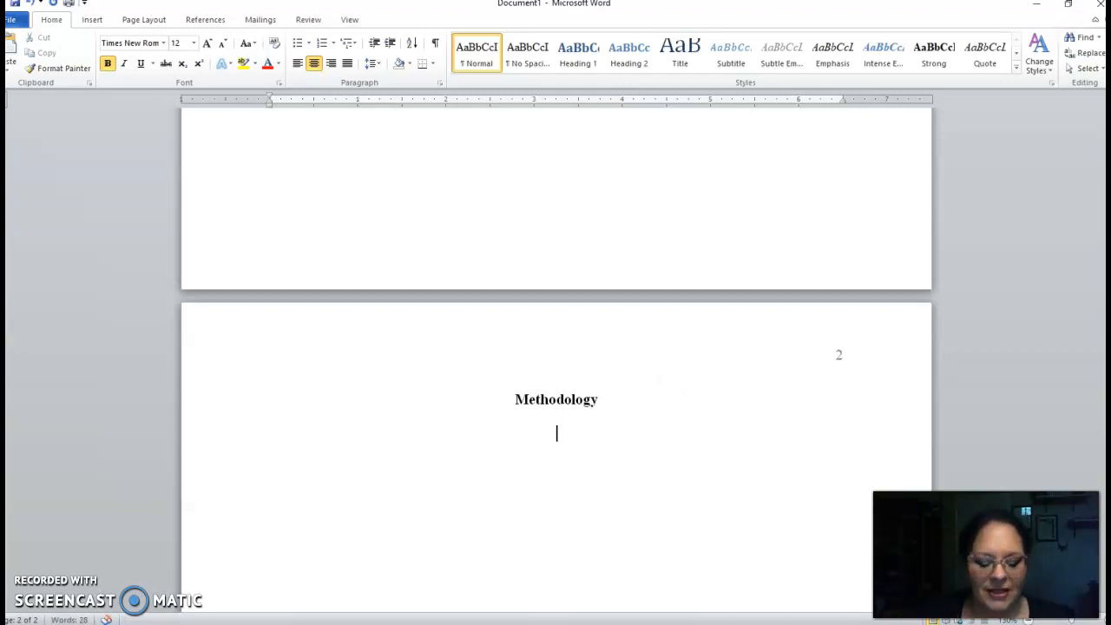
Add a left-aligned bold subheading 'Participants', then start a new line with bold turned off
{"action": "left_click", "coordinate": [298, 63]}
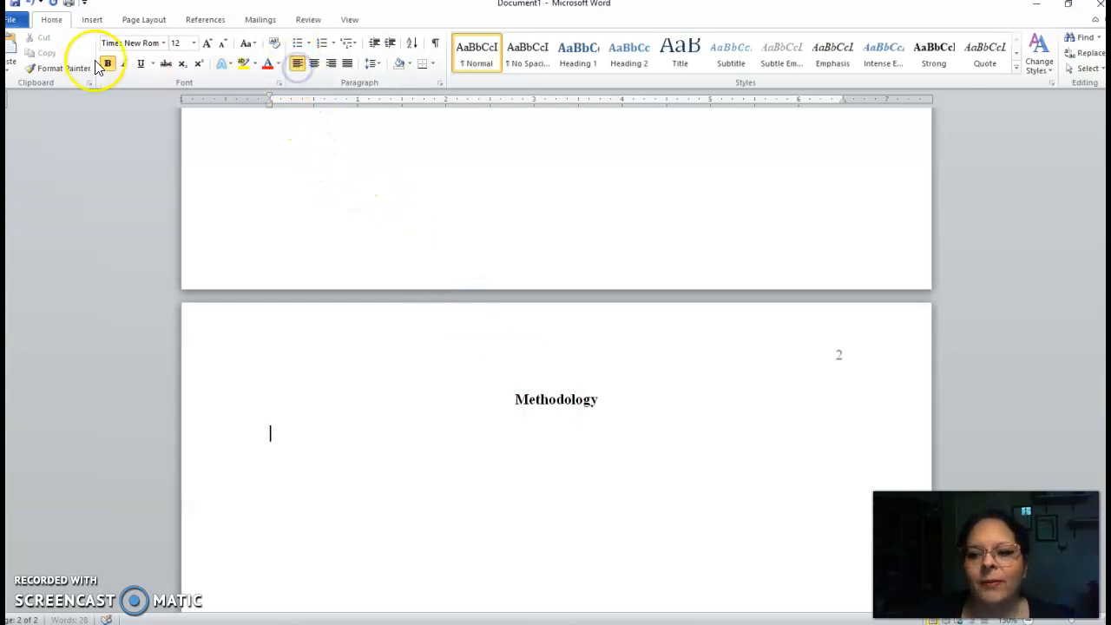
{"action": "left_click", "coordinate": [107, 64]}
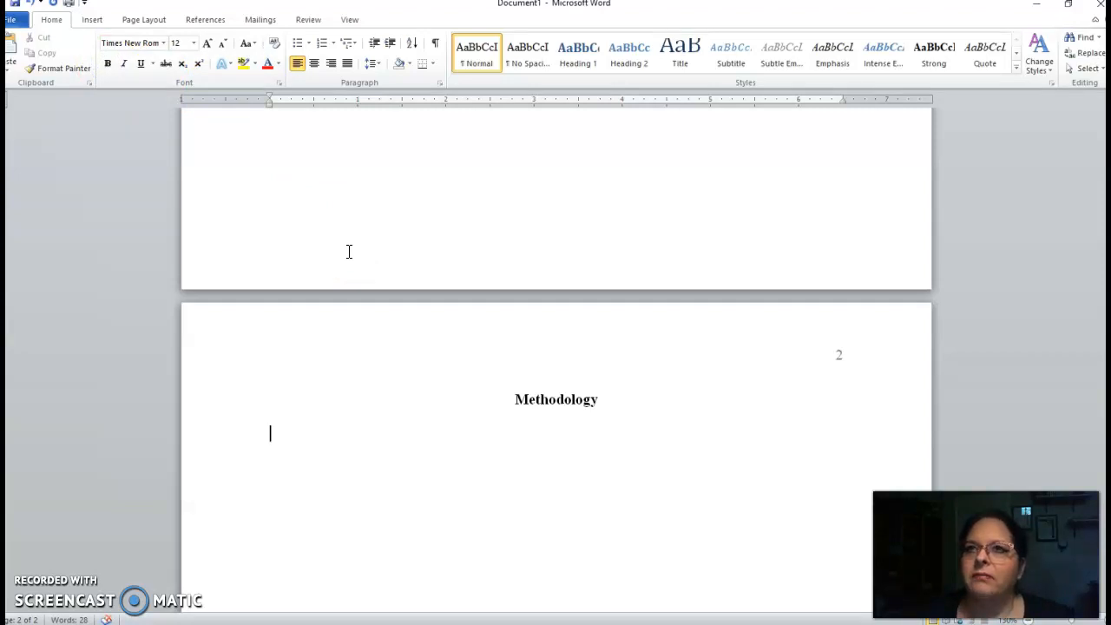
{"action": "left_click", "coordinate": [106, 64]}
{"action": "type", "text": "Part"}
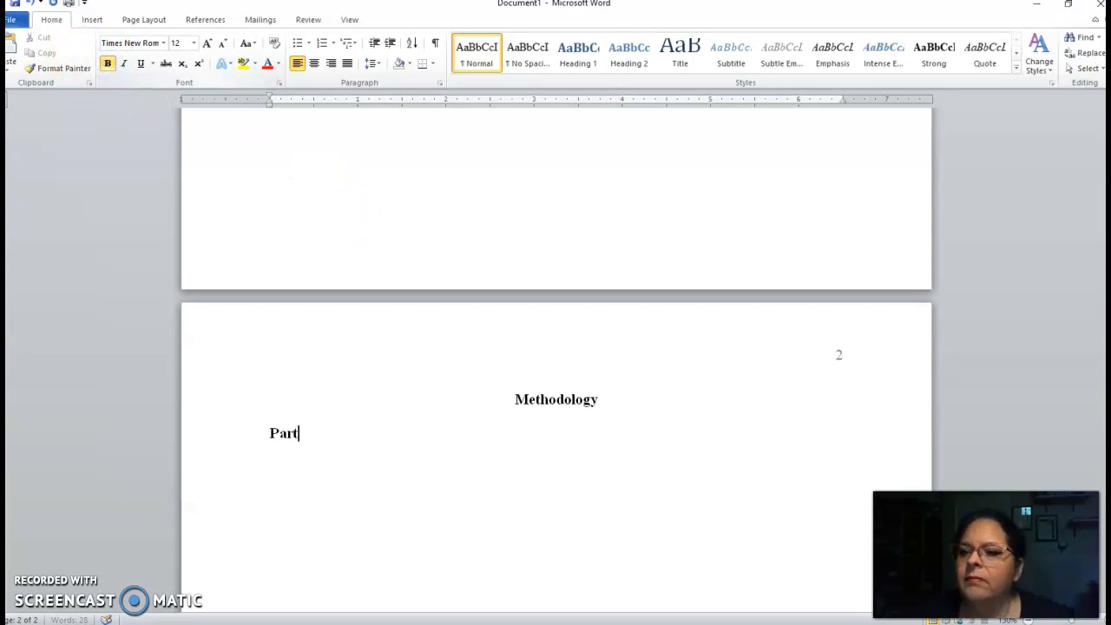
{"action": "type", "text": "icipants"}
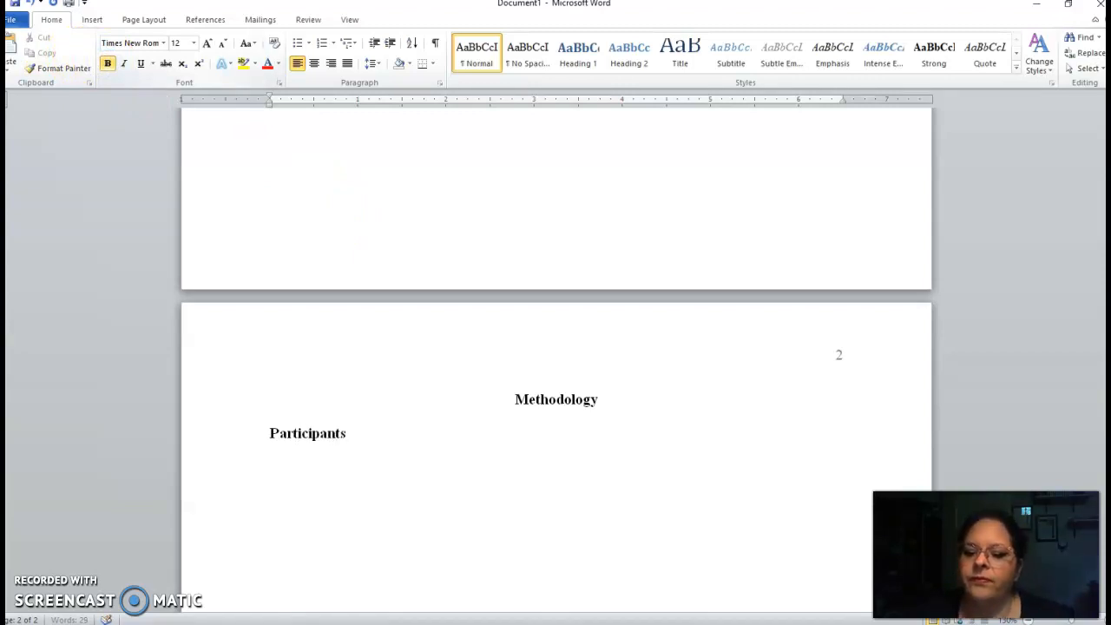
{"action": "key", "text": "Return"}
{"action": "left_click", "coordinate": [107, 63]}
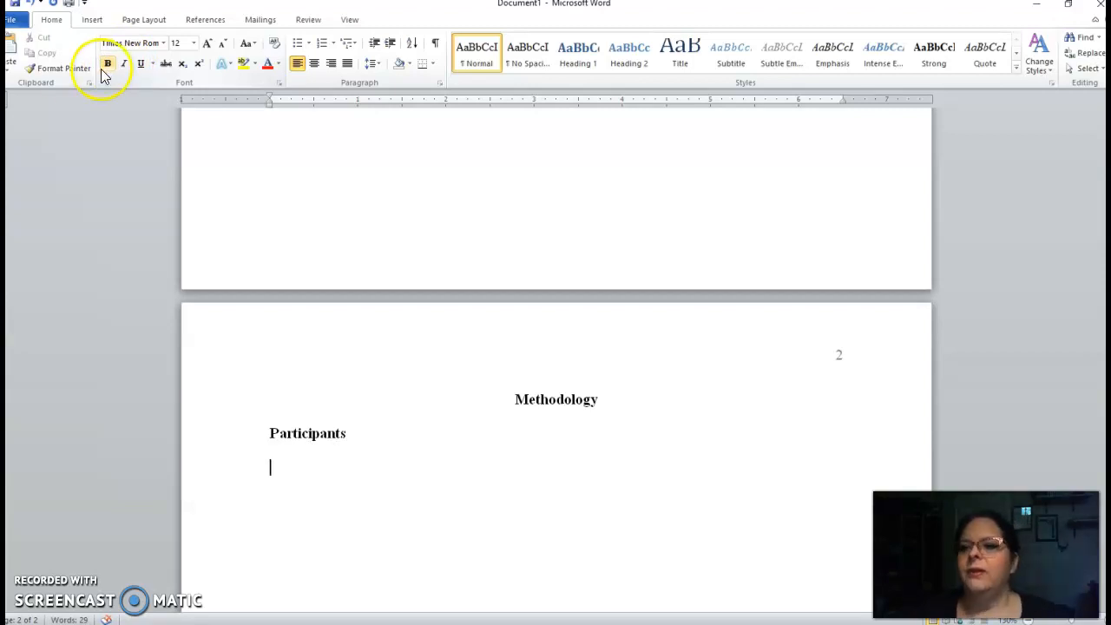
Type the body line 'Start writing about the participants' under the Participants subheading and start a new line
{"action": "type", "text": "Start writing"}
{"action": "key", "text": "BackSpace"}
{"action": "key", "text": "BackSpace"}
{"action": "key", "text": "BackSpace"}
{"action": "type", "text": "in a"}
{"action": "key", "text": "BackSpace"}
{"action": "key", "text": "BackSpace"}
{"action": "type", "text": "g about the particip"}
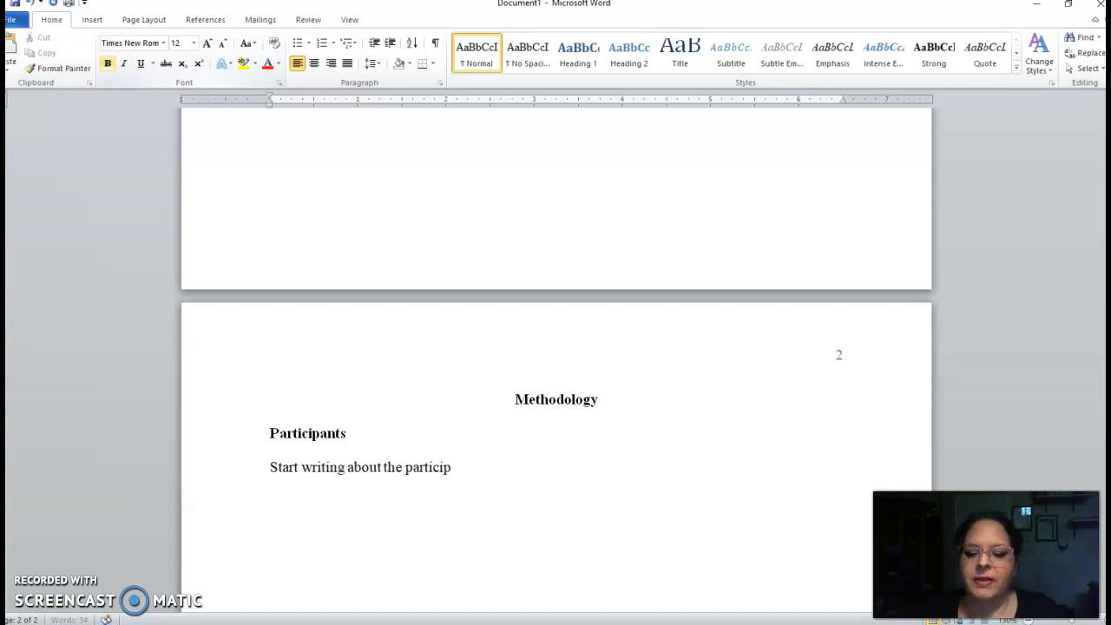
{"action": "type", "text": "ants"}
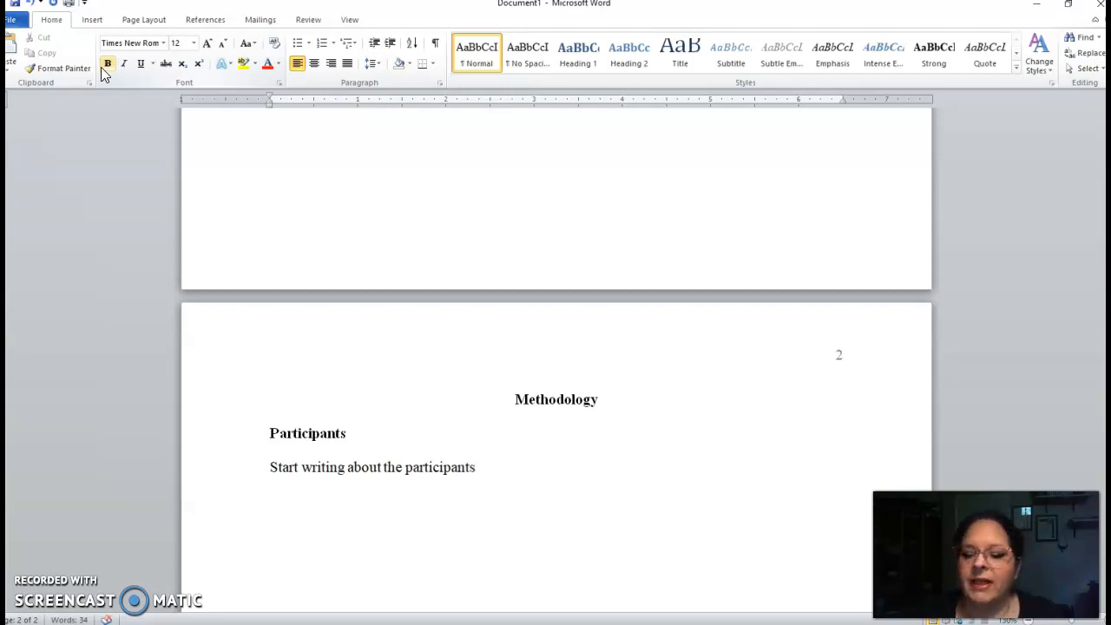
{"action": "key", "text": "Return"}
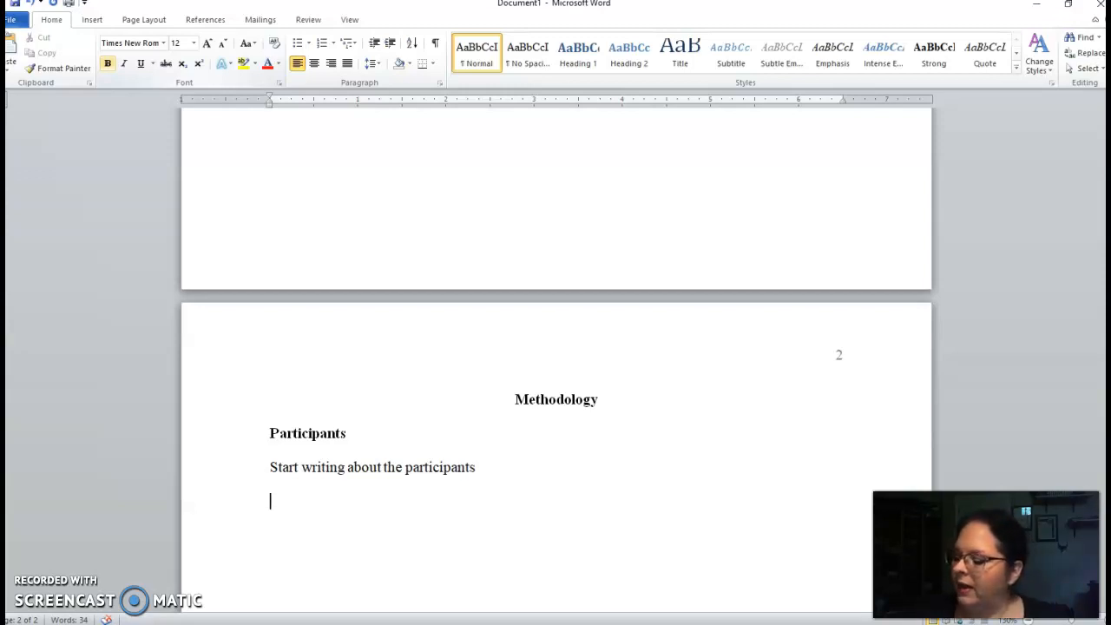
Turn bold on, add the left-aligned subheading 'Materials and Procedure', and start a new line
{"action": "left_click", "coordinate": [107, 65]}
{"action": "type", "text": "Ma"}
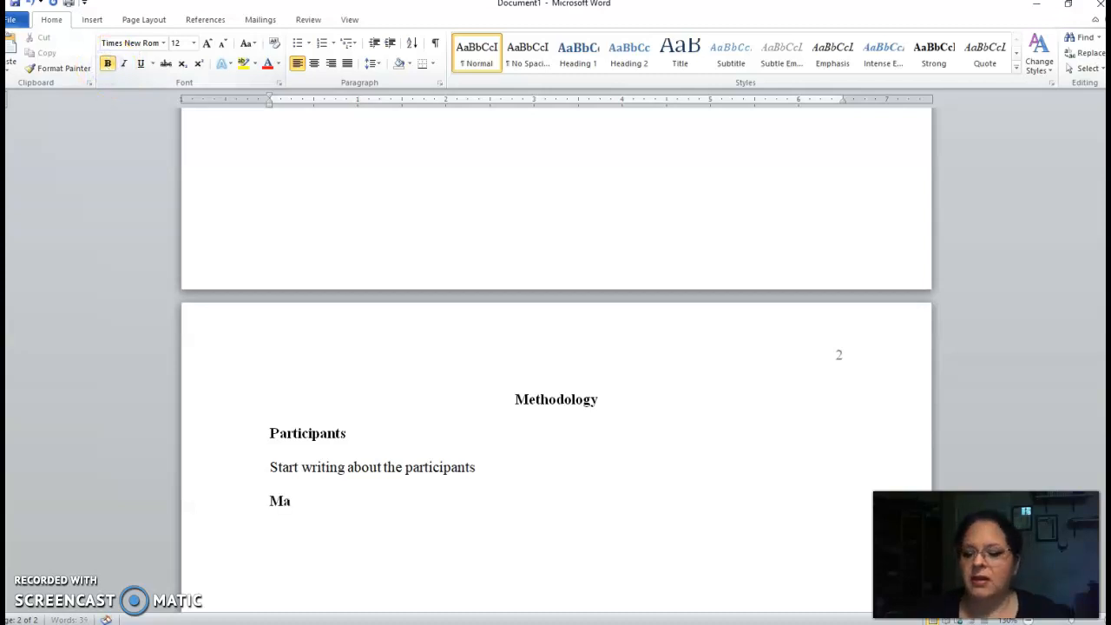
{"action": "type", "text": "terials"}
{"action": "key", "text": "BackSpace"}
{"action": "type", "text": "ls and Procedue"}
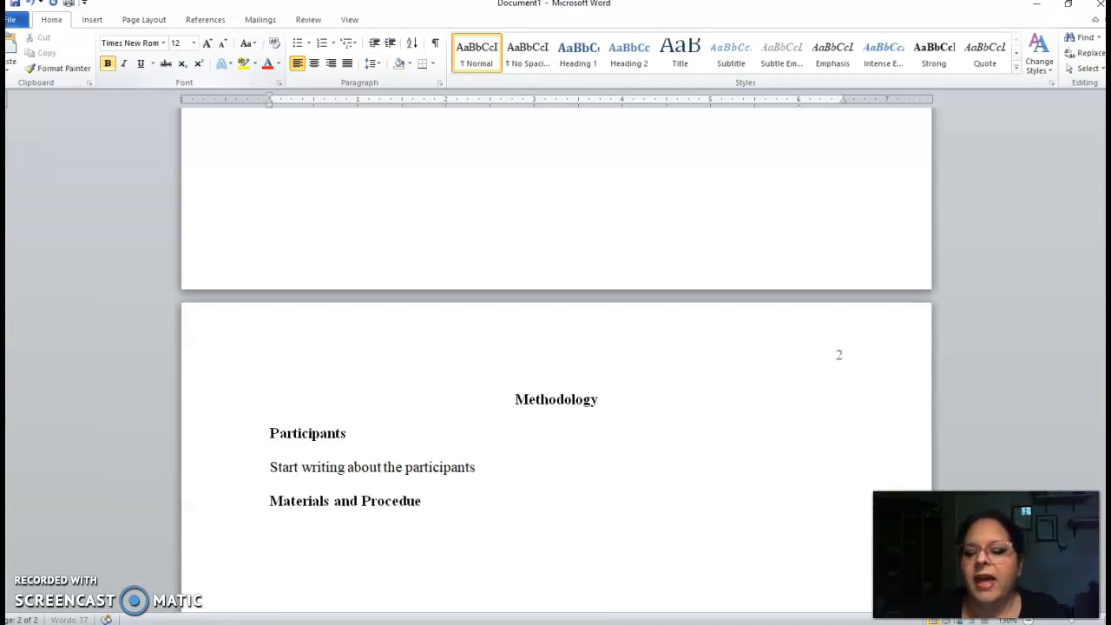
{"action": "key", "text": "BackSpace"}
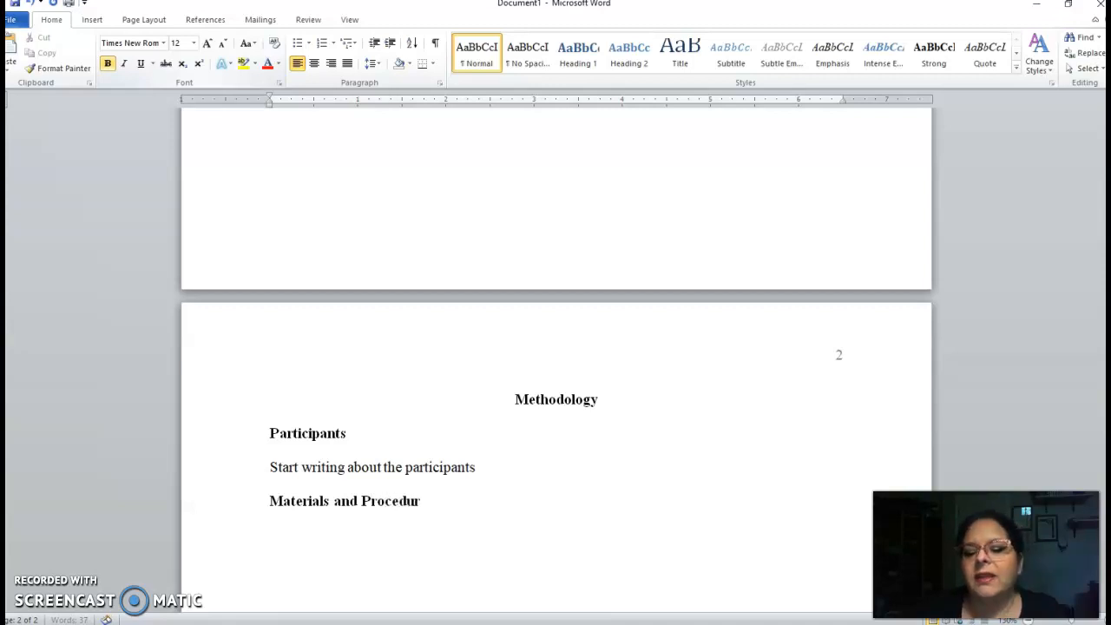
{"action": "type", "text": "e"}
{"action": "key", "text": "Return"}
Turn bold off and type the body line 'Start talking about the materials and procedure.'
{"action": "left_click", "coordinate": [104, 69]}
{"action": "type", "text": "Start talking about the materi"}
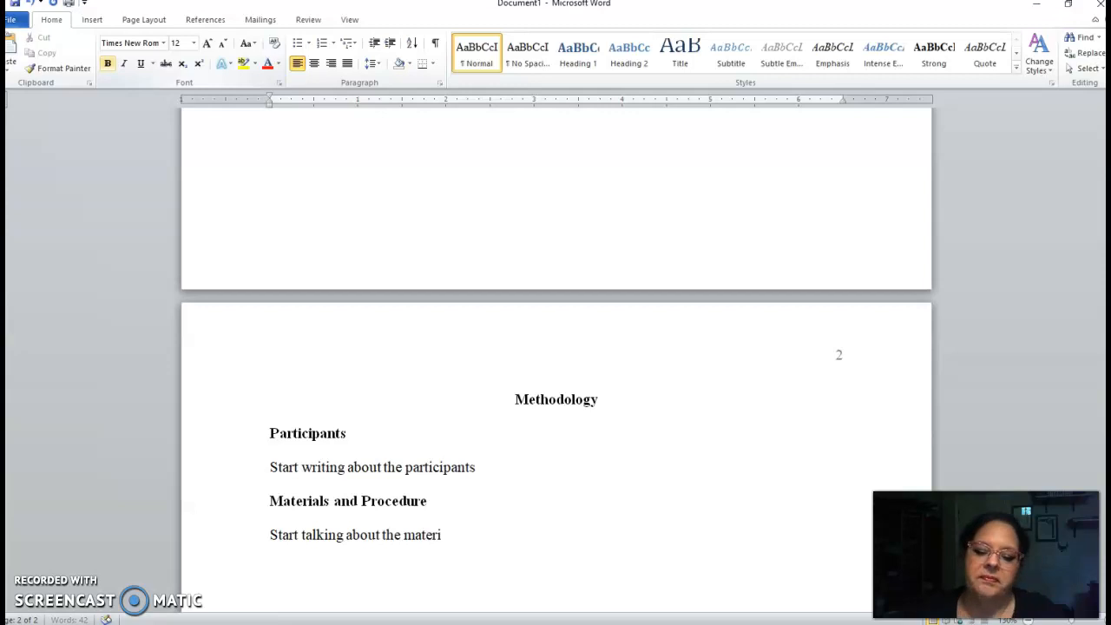
{"action": "type", "text": "als and procedure."}
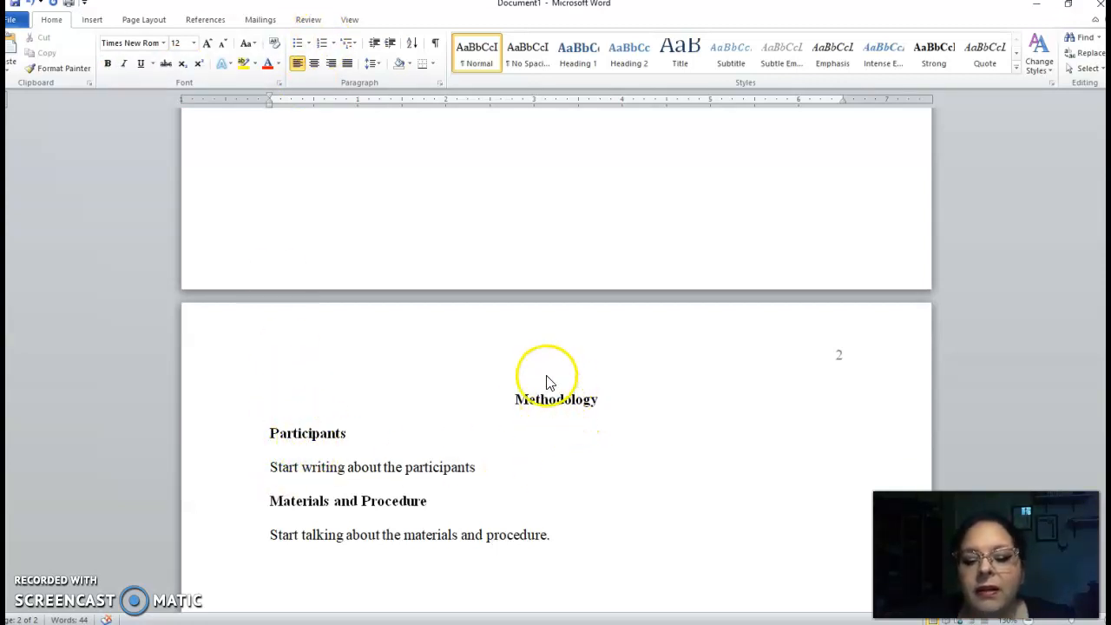
Add a centered bold heading 'Results' on the next line and start a new line beneath it
{"action": "left_click", "coordinate": [108, 63]}
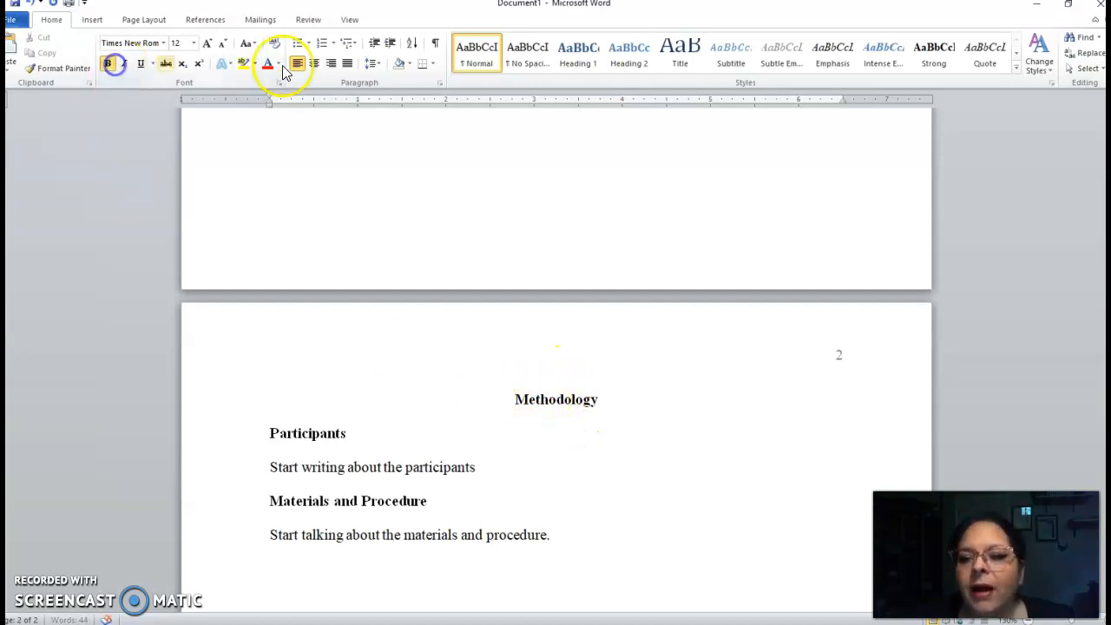
{"action": "left_click", "coordinate": [315, 66]}
{"action": "type", "text": "R"}
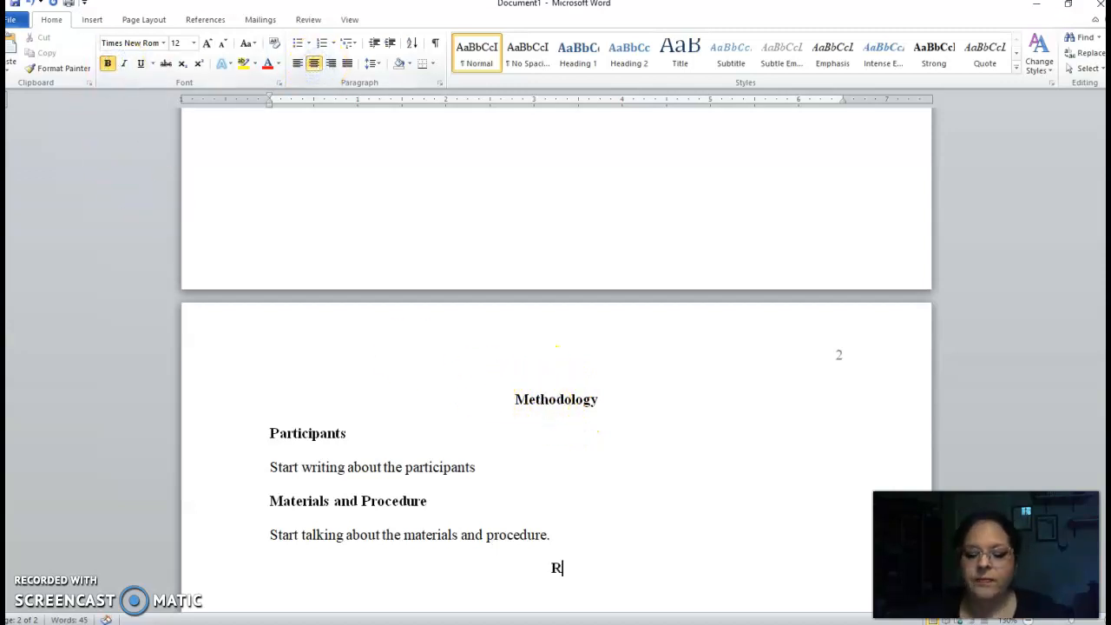
{"action": "type", "text": "esults"}
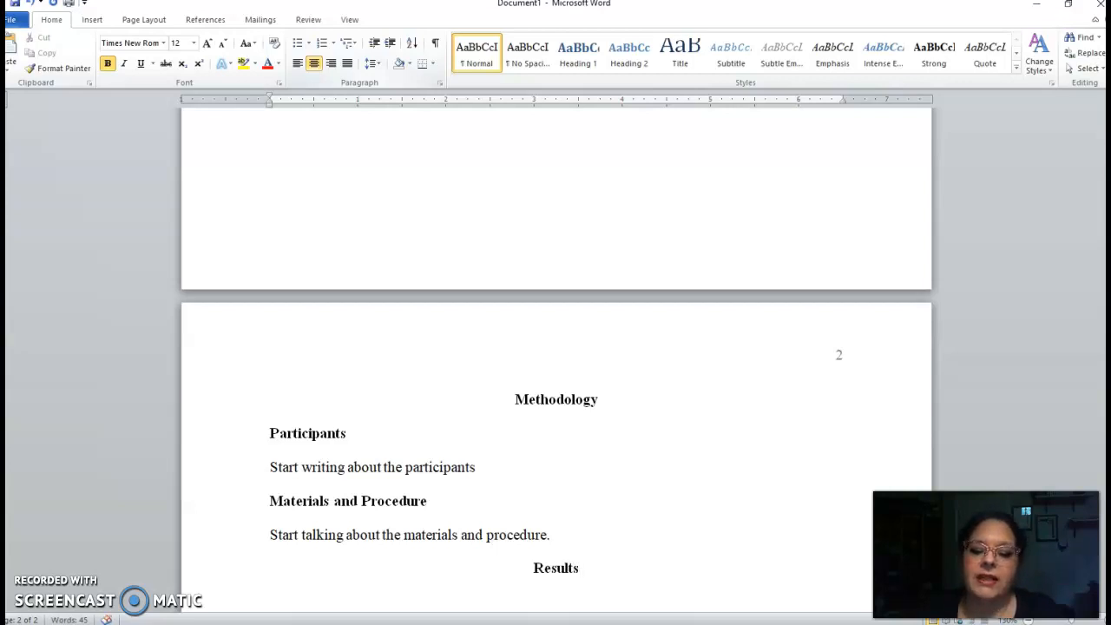
{"action": "key", "text": "Return"}
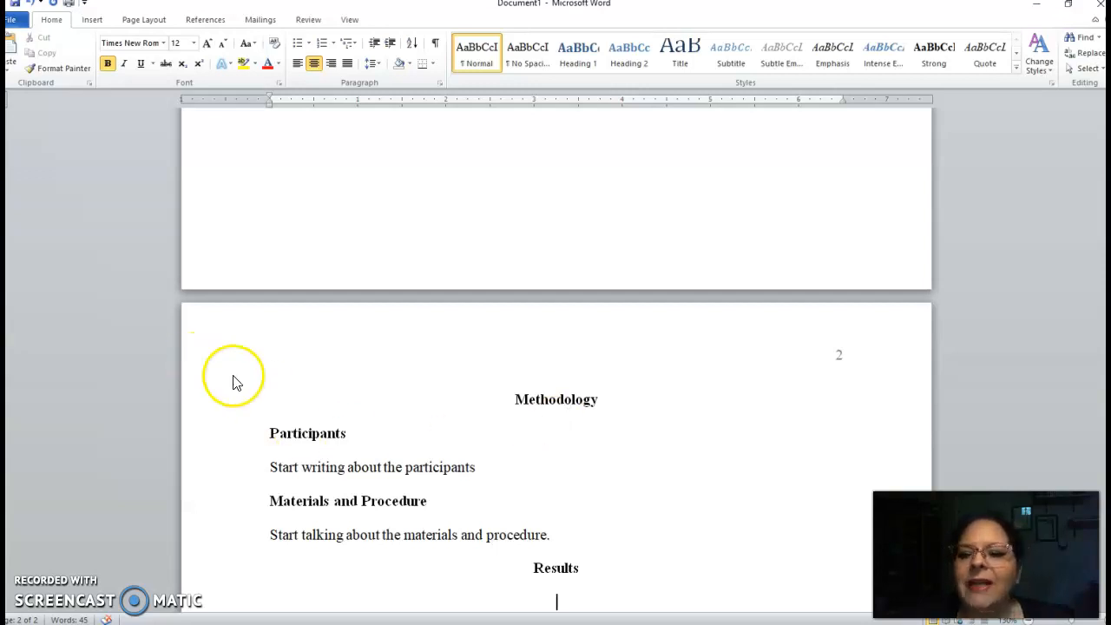
Insert a page break, type the centered bold heading 'References' on page three, start a new line and turn bold off
{"action": "key", "text": "ctrl+Return"}
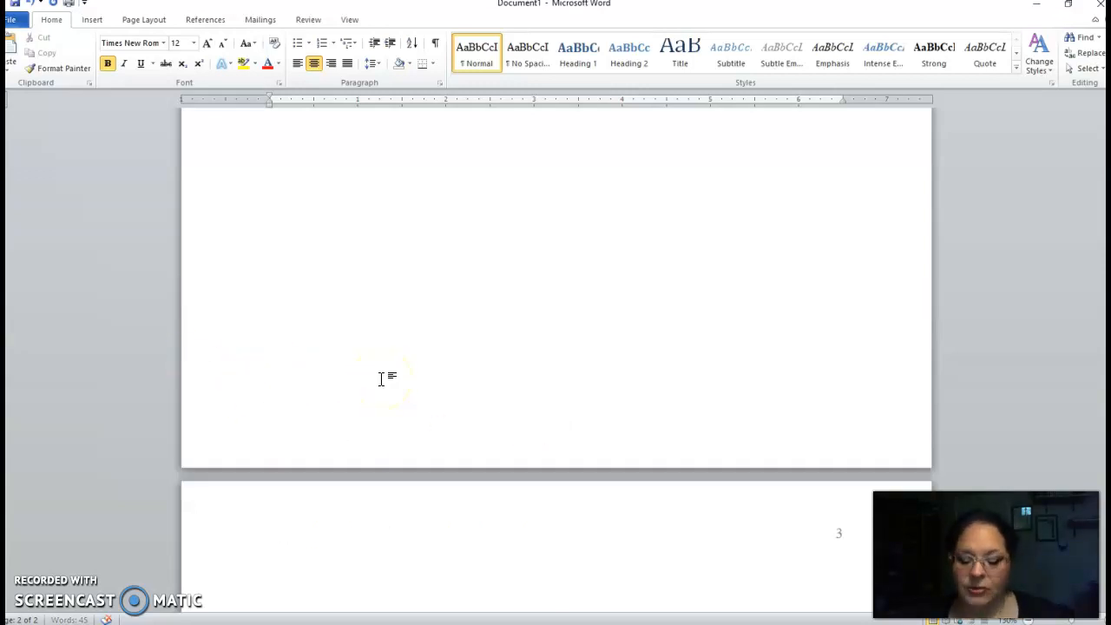
{"action": "type", "text": "Refere"}
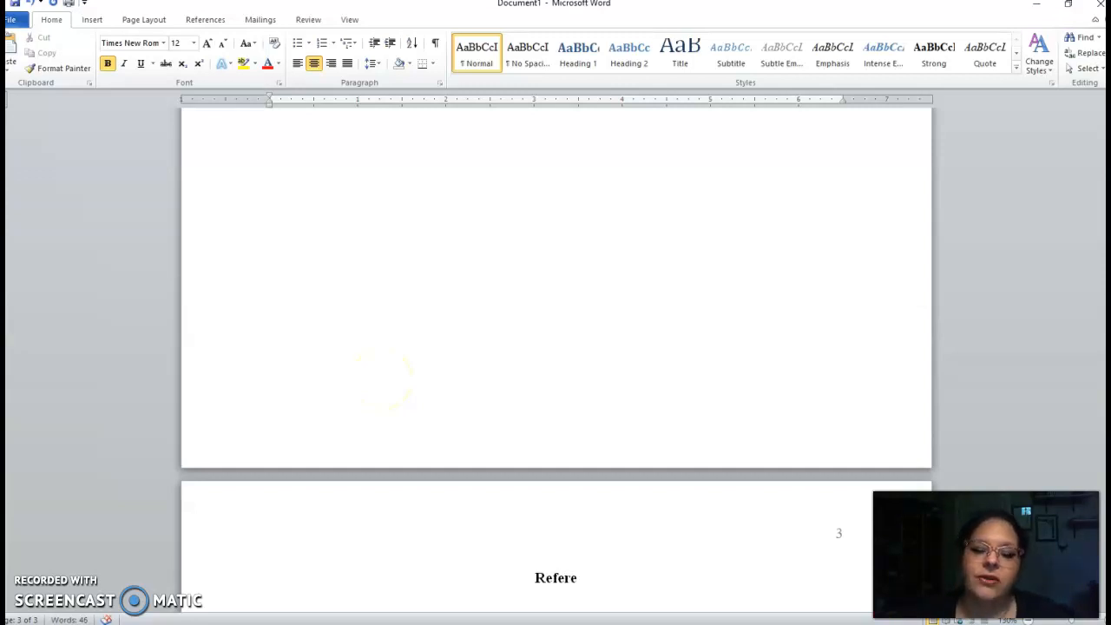
{"action": "type", "text": "nces"}
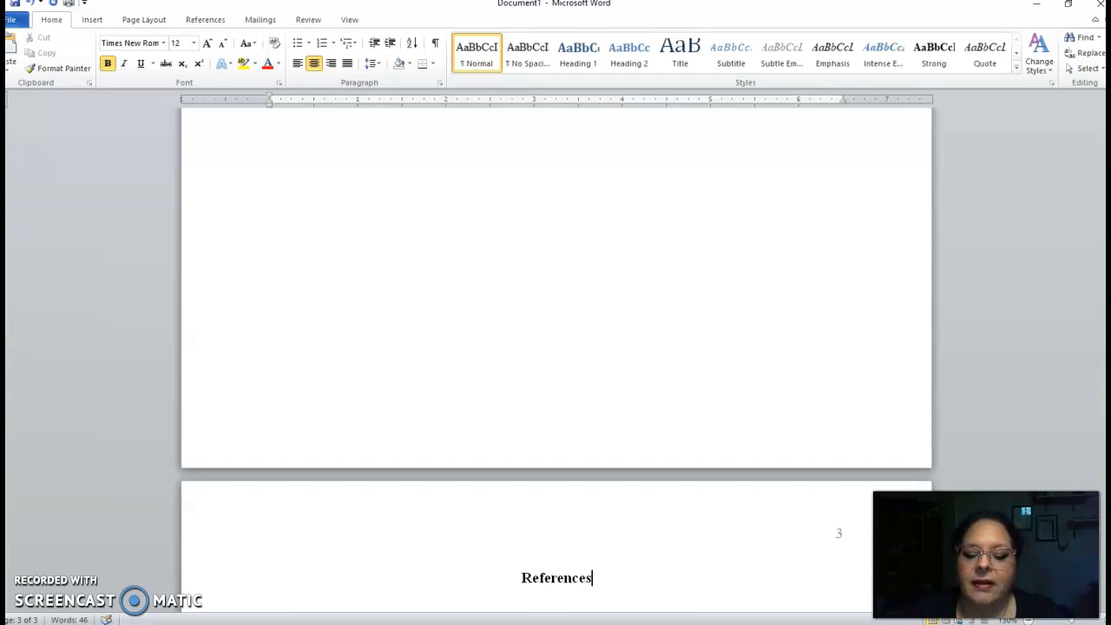
{"action": "key", "text": "Return"}
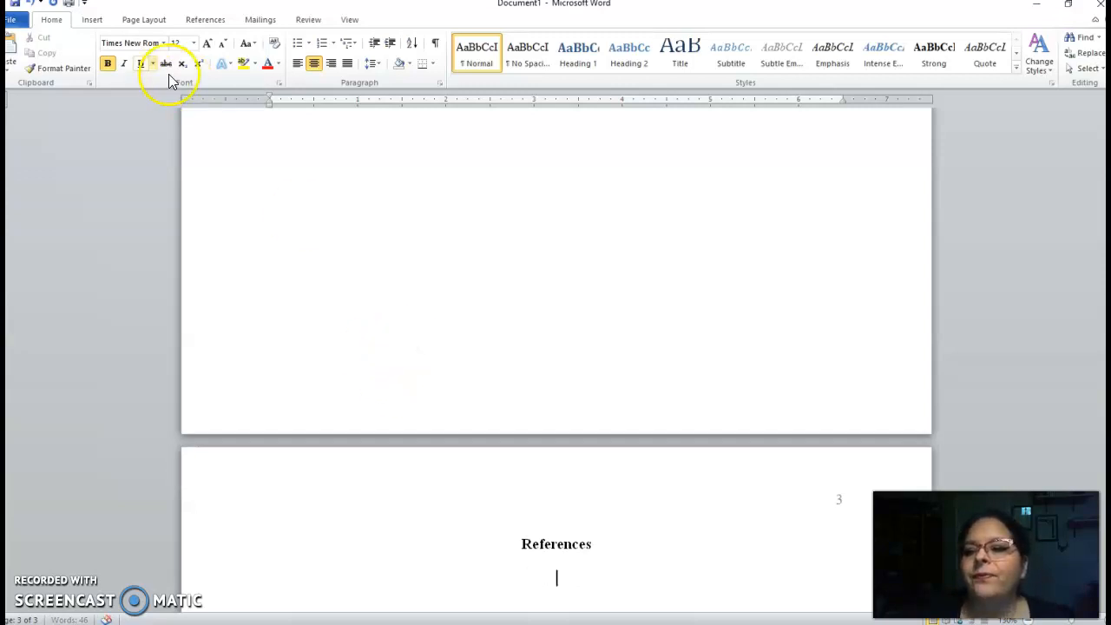
{"action": "left_click", "coordinate": [107, 64]}
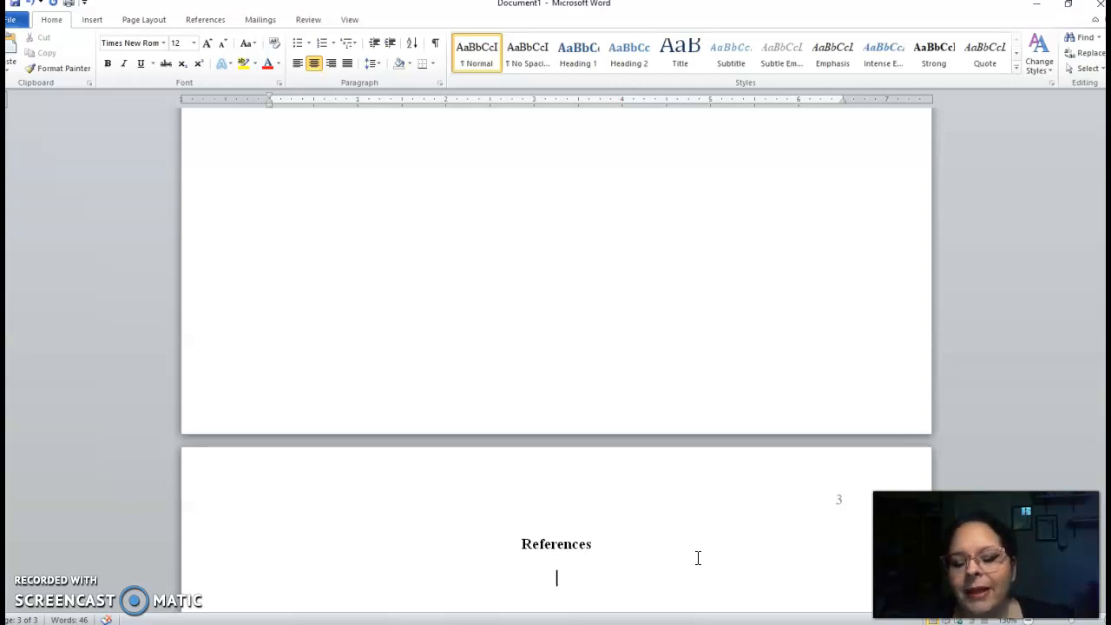
Scroll through the document to review the title page and the headings on page two
{"action": "scroll", "coordinate": [697, 559], "scroll_direction": "up", "scroll_amount": 20}
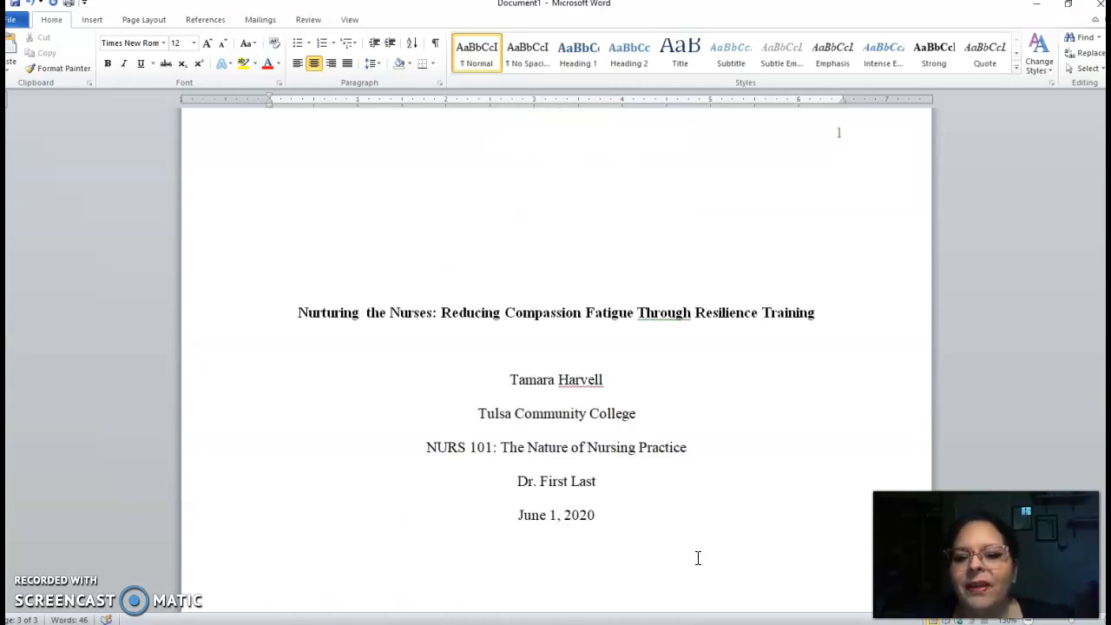
{"action": "scroll", "coordinate": [698, 558], "scroll_direction": "up", "scroll_amount": 1}
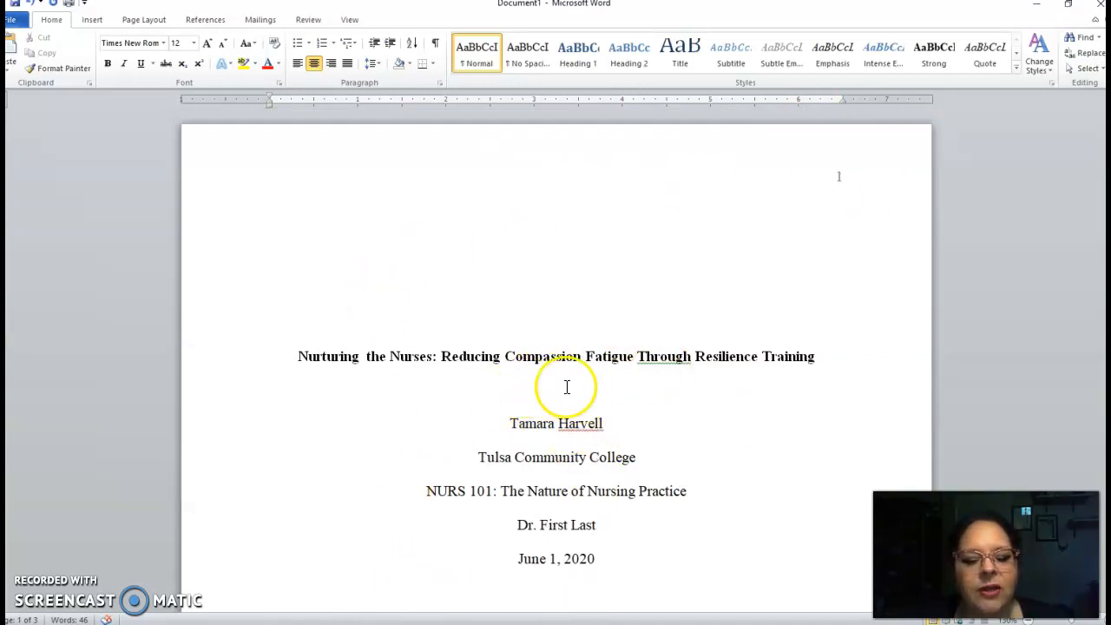
{"action": "scroll", "coordinate": [556, 391], "scroll_direction": "down", "scroll_amount": 1}
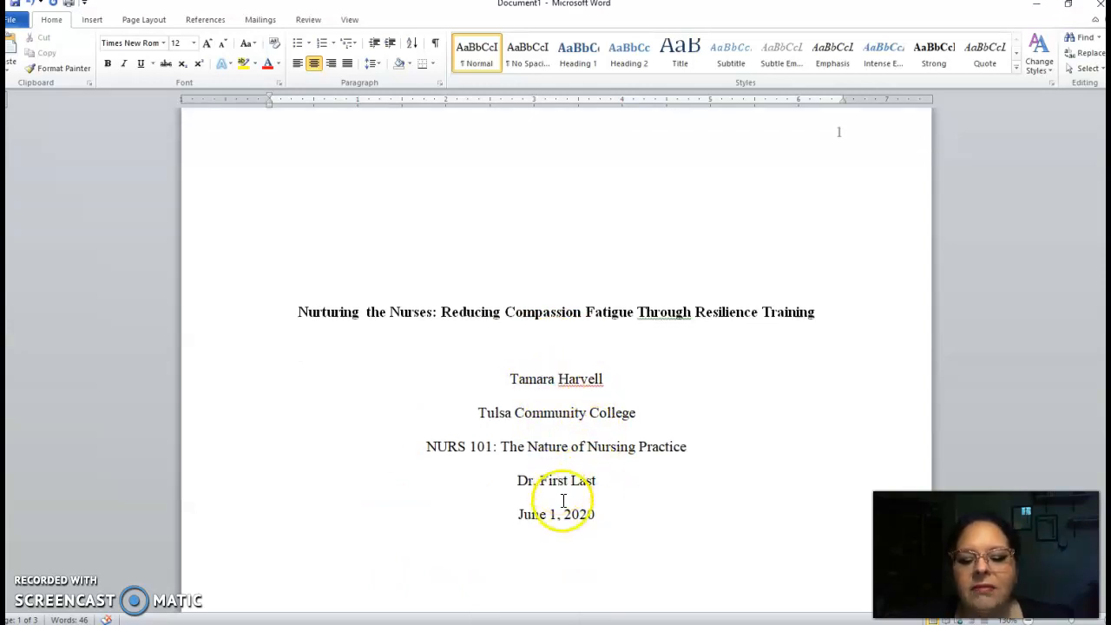
{"action": "scroll", "coordinate": [556, 516], "scroll_direction": "down", "scroll_amount": 3}
{"action": "scroll", "coordinate": [553, 512], "scroll_direction": "down", "scroll_amount": 15}
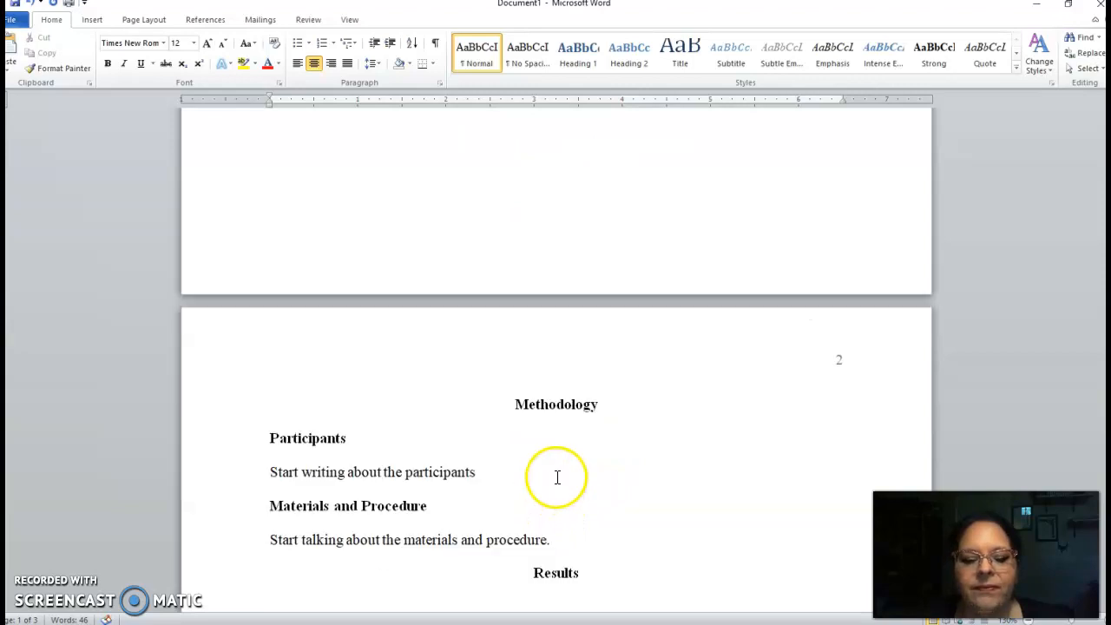
{"action": "left_click", "coordinate": [835, 368]}
{"action": "left_click", "coordinate": [699, 401]}
{"action": "scroll", "coordinate": [560, 517], "scroll_direction": "down", "scroll_amount": 5}
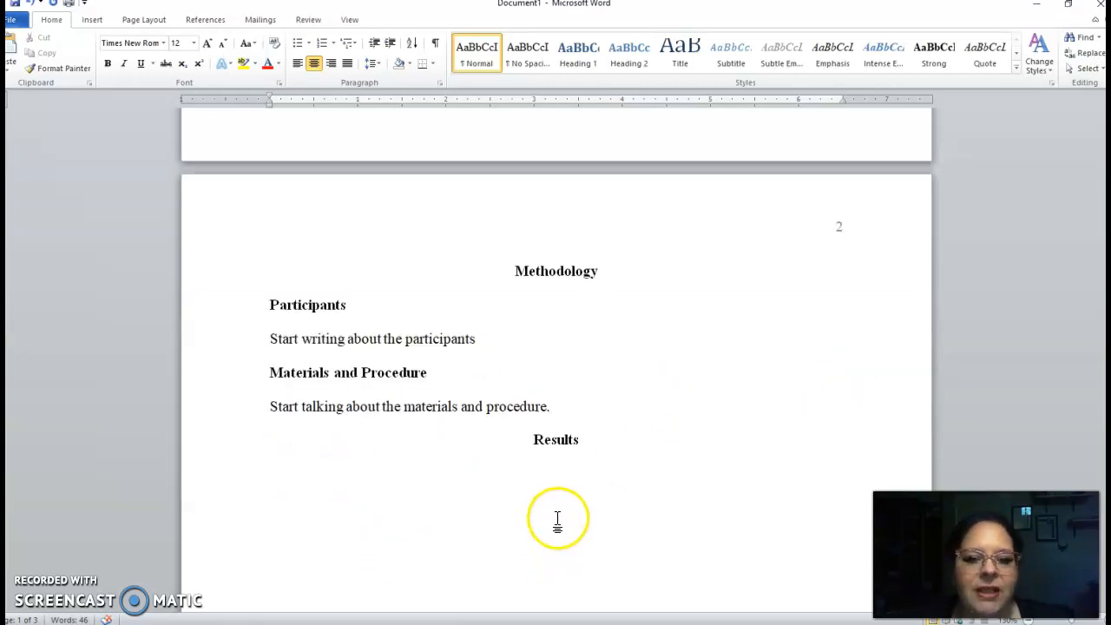
{"action": "scroll", "coordinate": [563, 519], "scroll_direction": "up", "scroll_amount": 5}
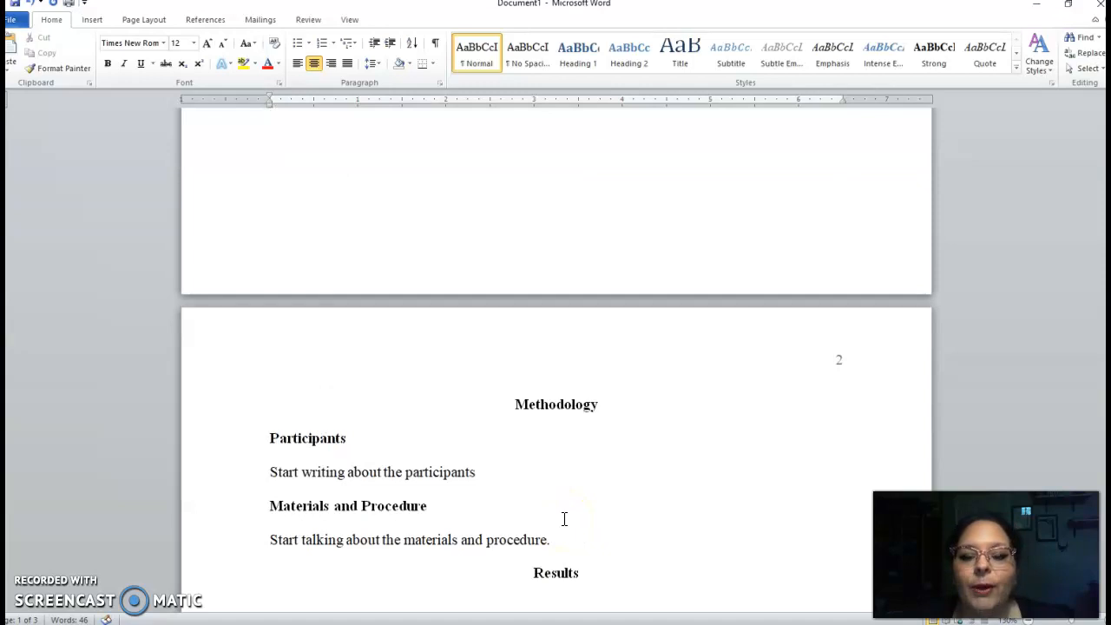